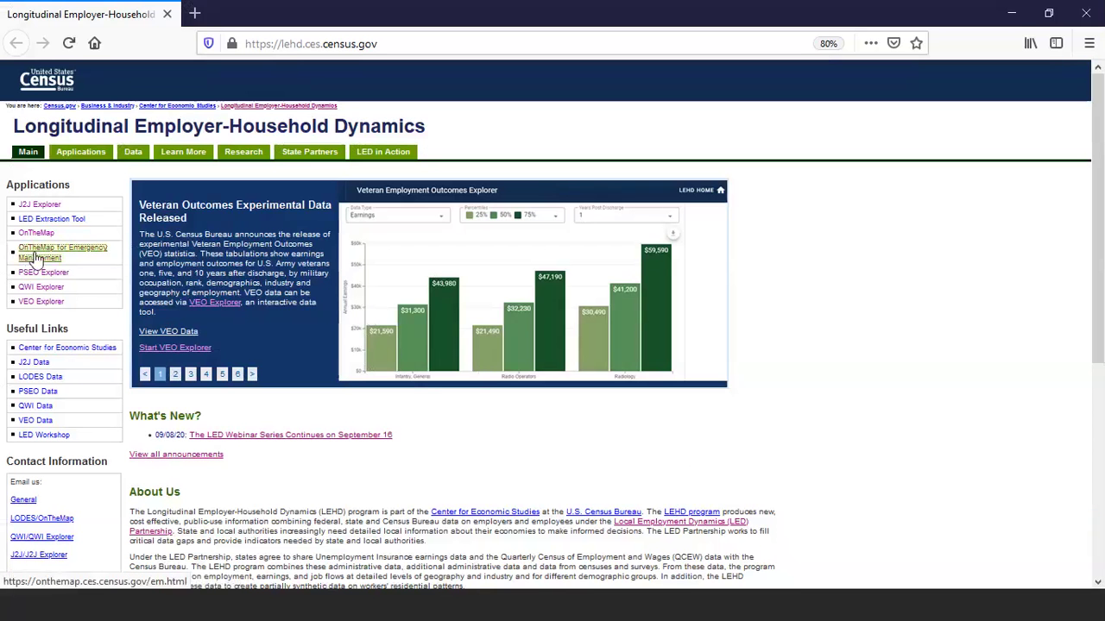
Open OnTheMap for Emergency Management from the LEHD Applications sidebar in a new tab
click(34, 257)
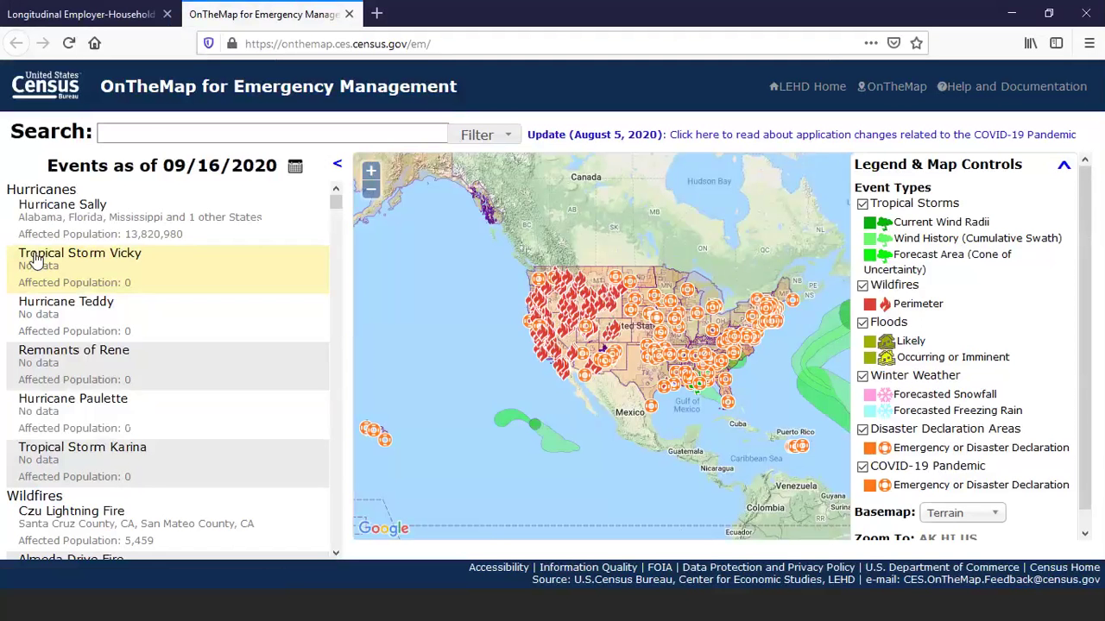
Search the events for DR-4524 and open the COVID-19 Pandemic declaration report
click(154, 136)
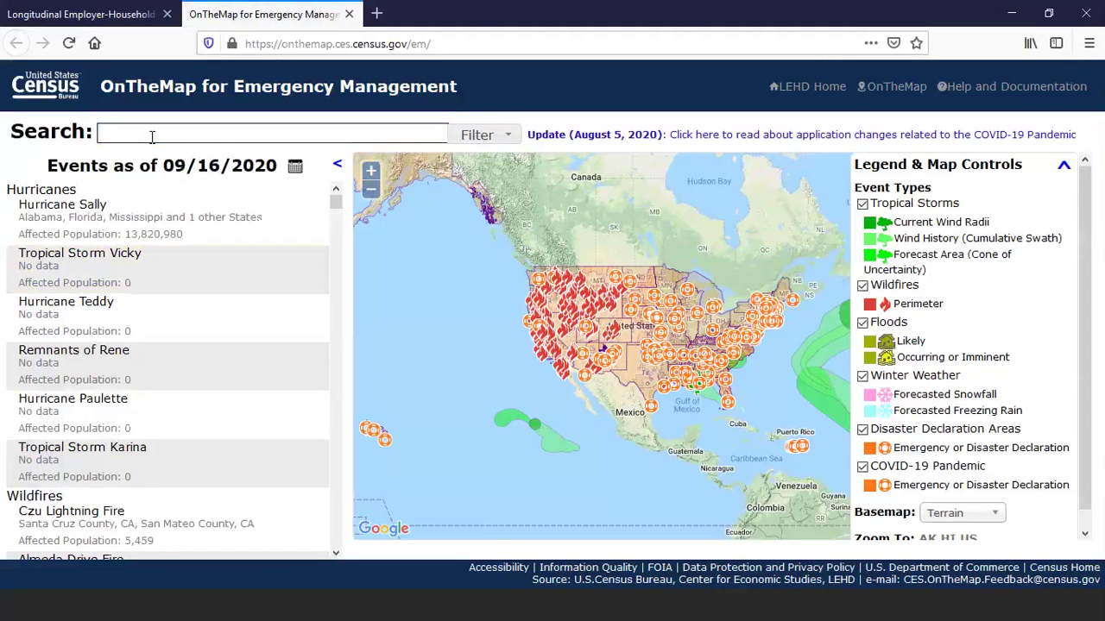
text(DR-4524)
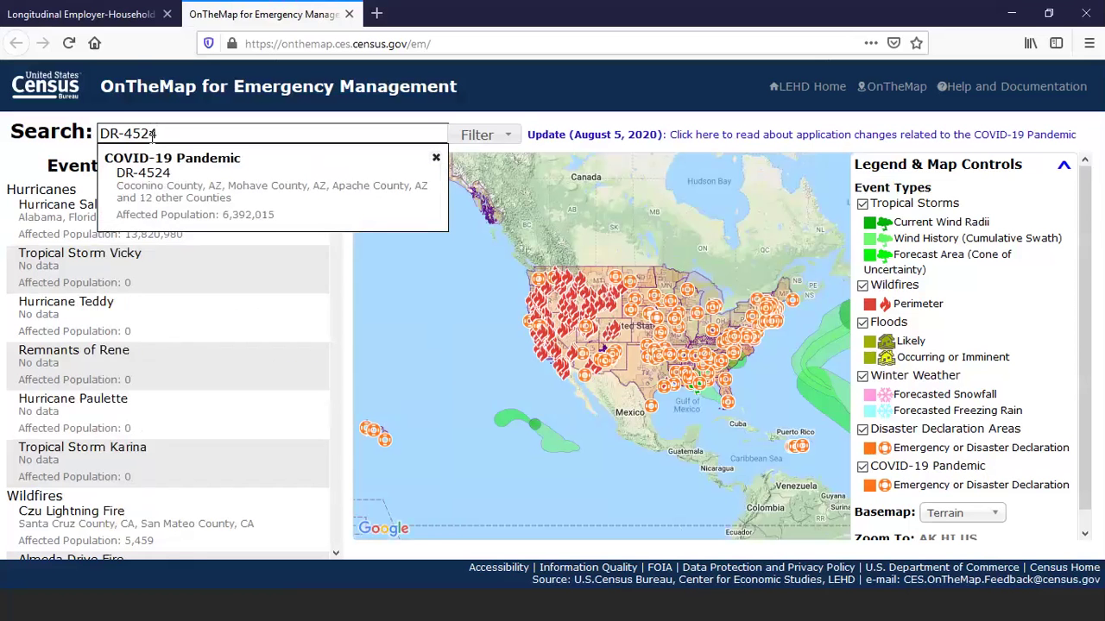
click(243, 200)
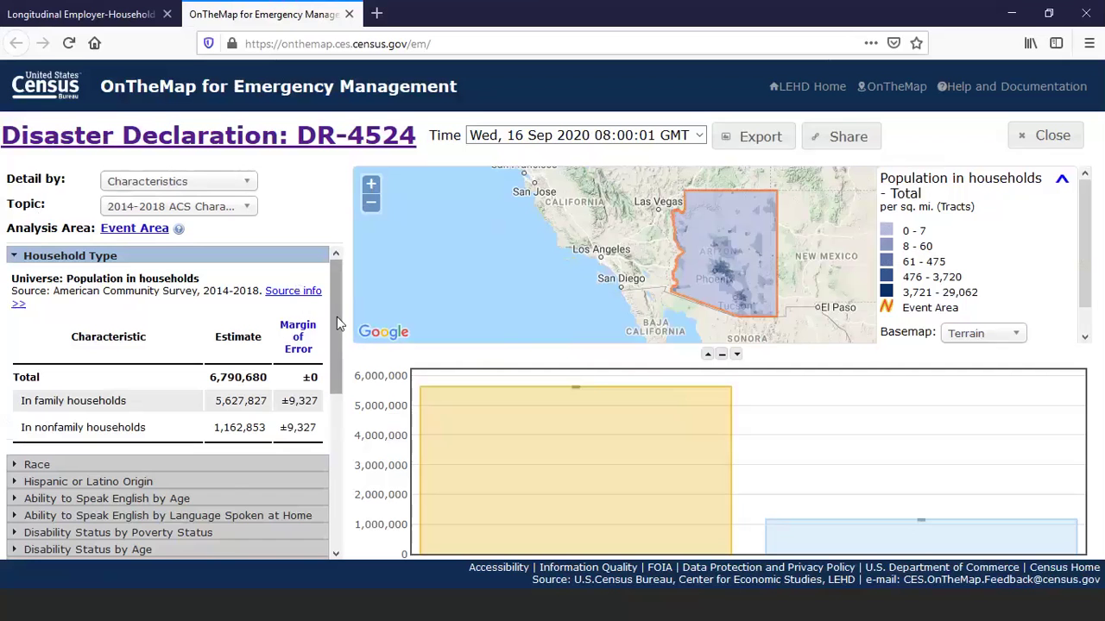
Expand Disability Status by Poverty Status and map the 'With a disability' population
drag(337, 322, 350, 448)
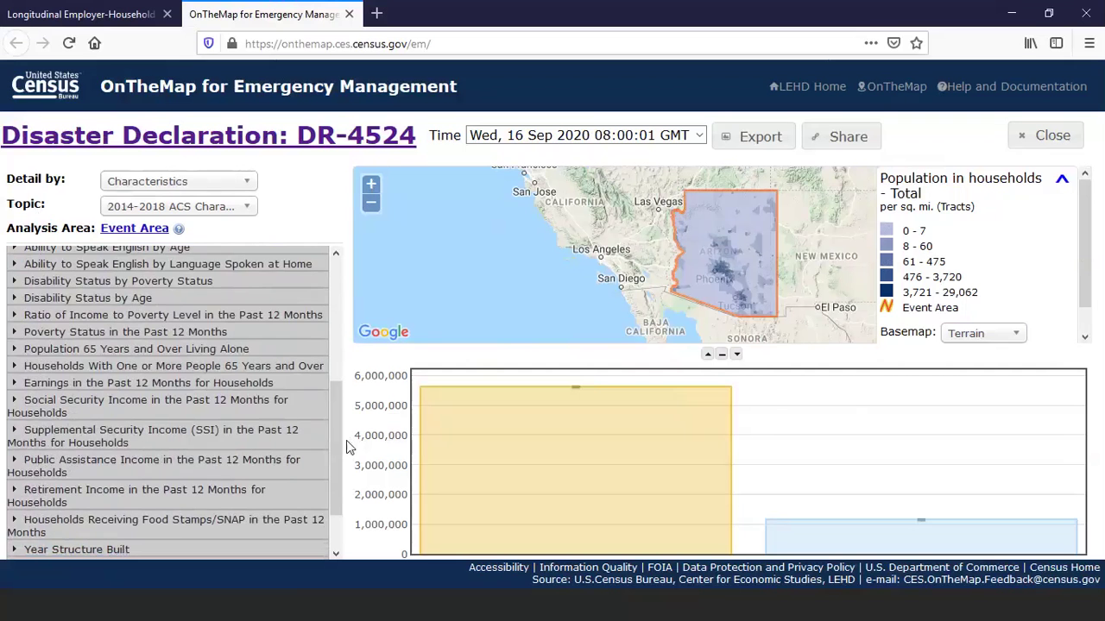
click(155, 283)
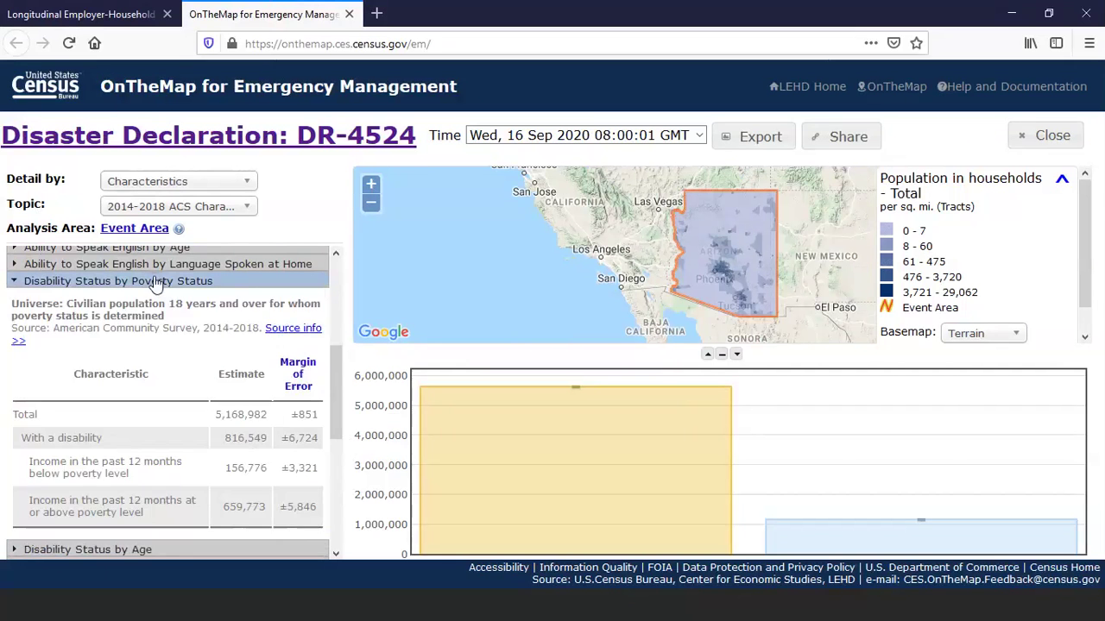
click(147, 444)
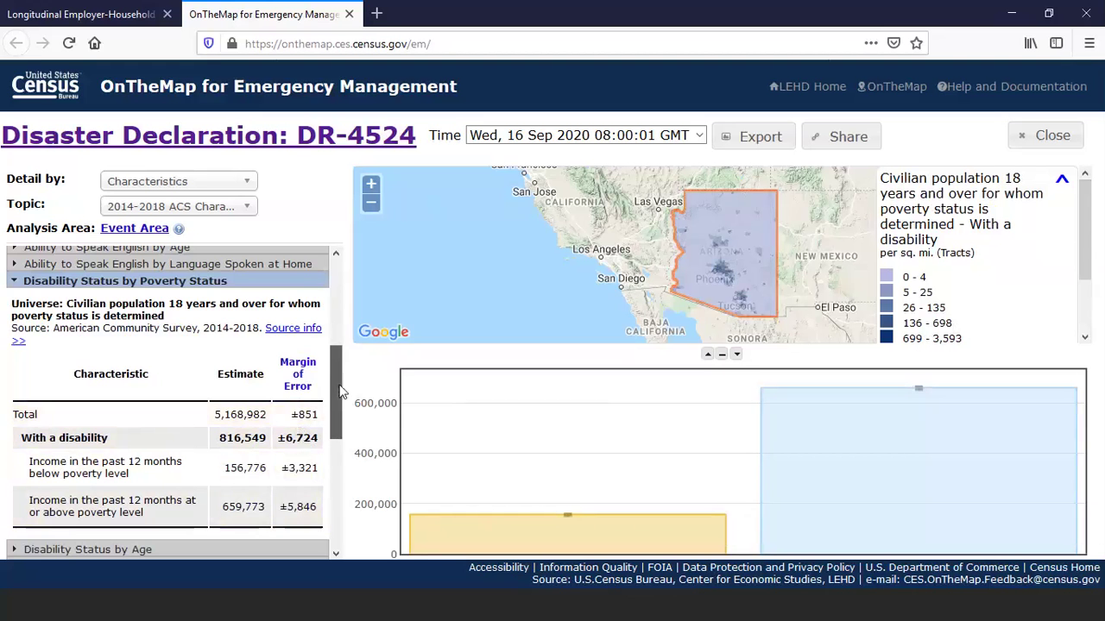
Expand the Race table and map the Black or African American alone population (305,259)
drag(337, 390, 333, 302)
scroll(334, 303, down, 1)
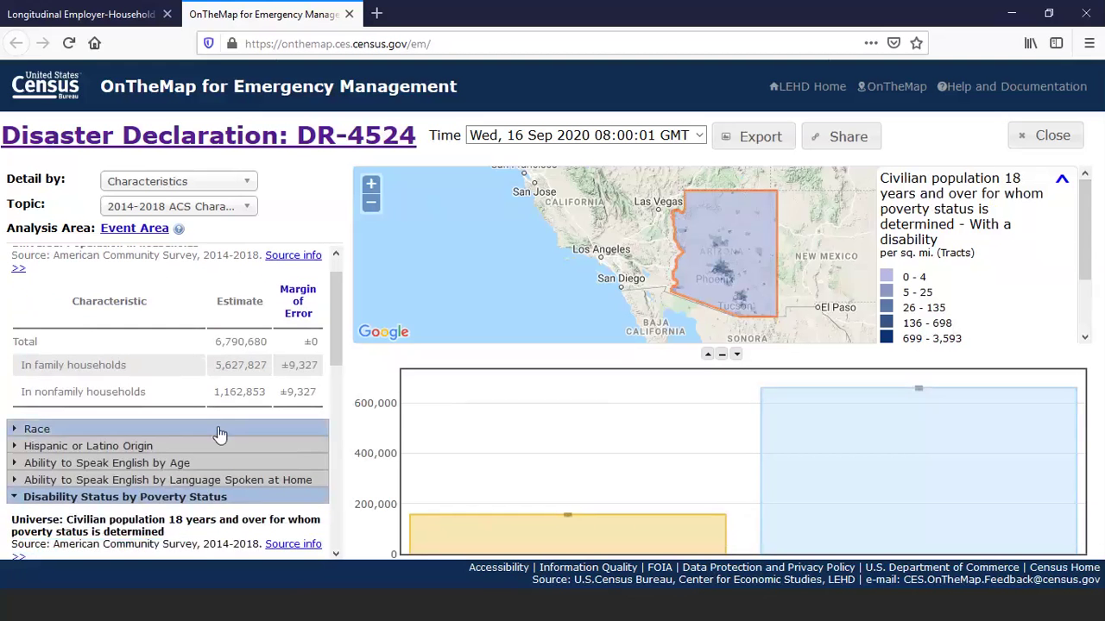
click(205, 432)
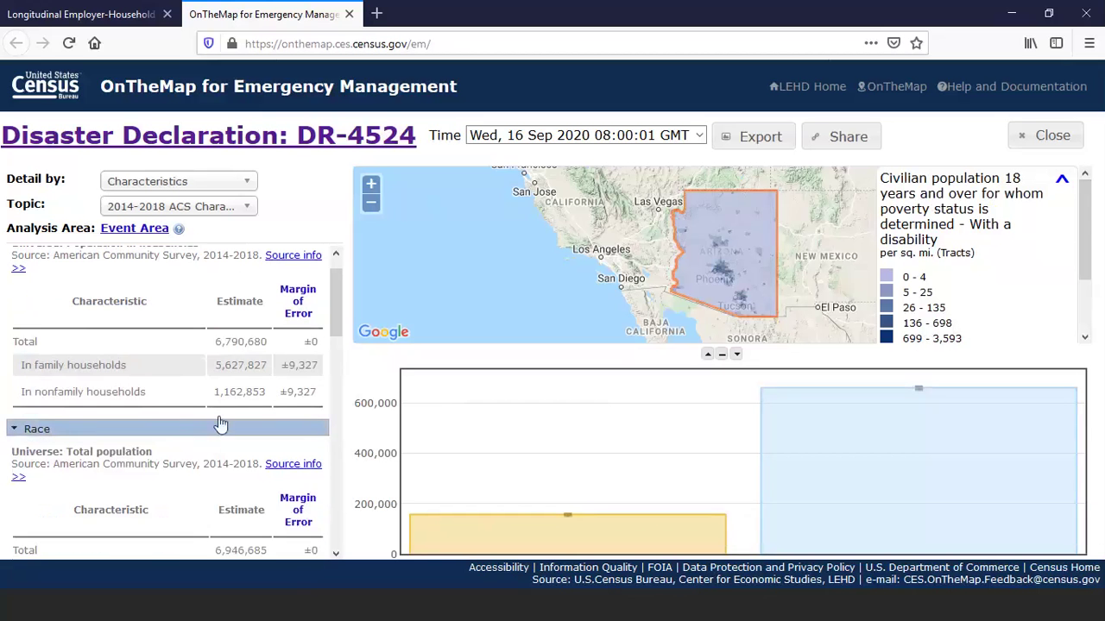
drag(335, 305, 337, 368)
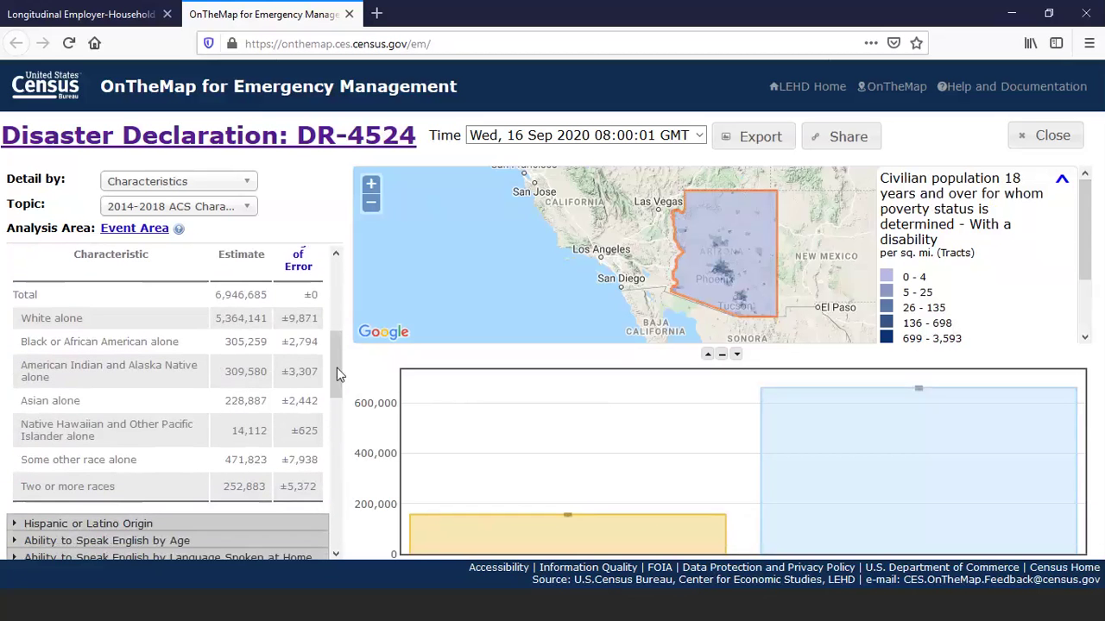
click(110, 343)
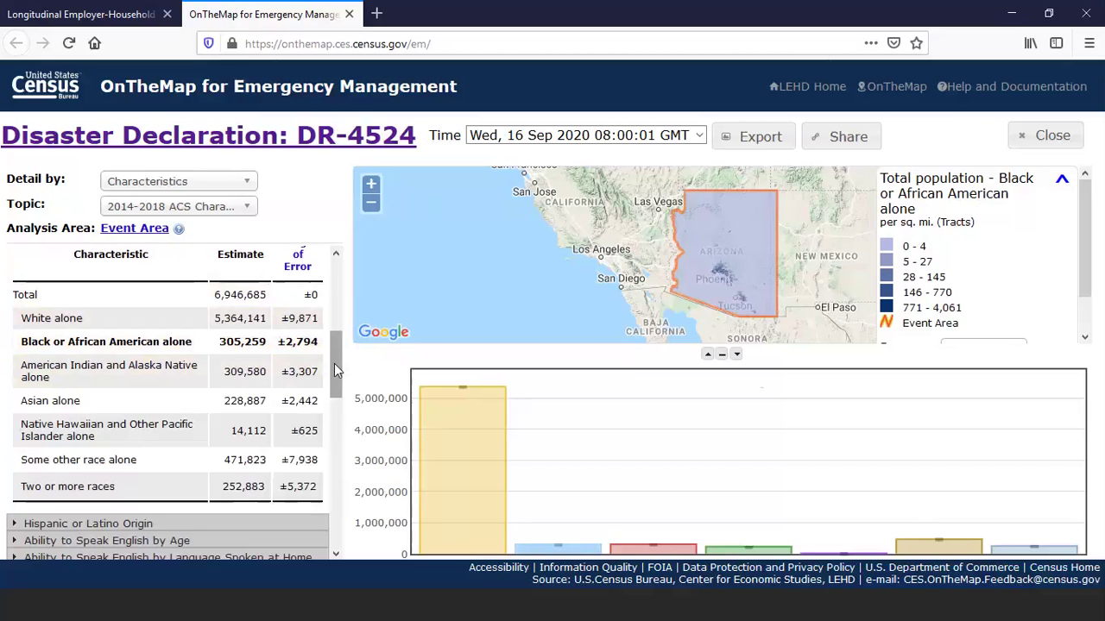
mouse_move(335, 365)
mouse_down()
mouse_move(341, 401)
mouse_move(333, 367)
mouse_up()
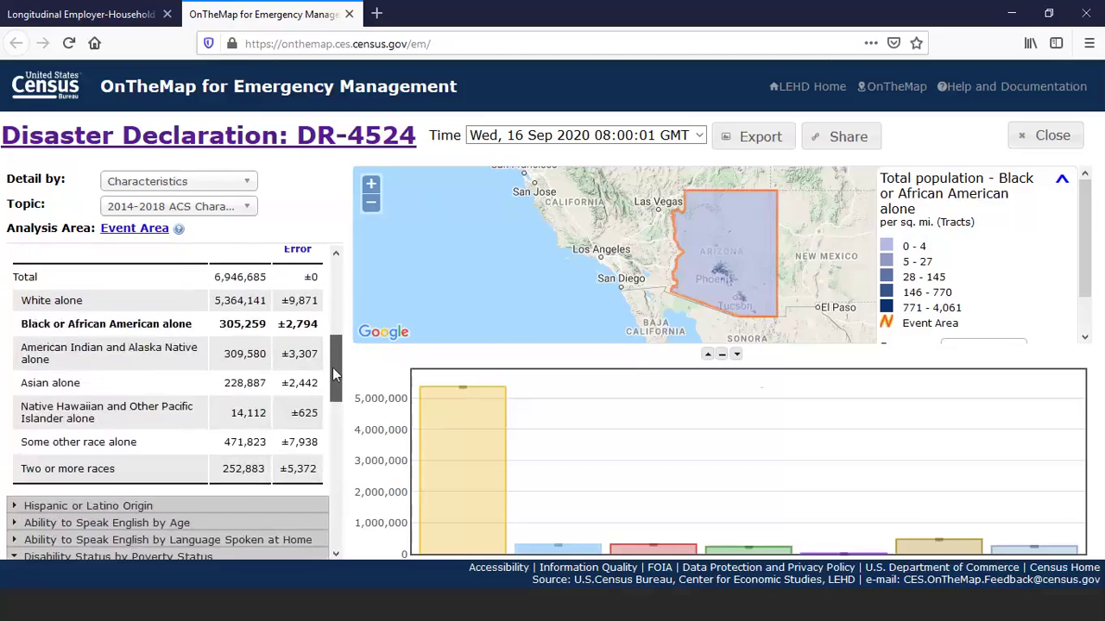
Switch the topic to 2010 Decennial Counts and map Renter Occupied Population from Population by Housing
click(247, 210)
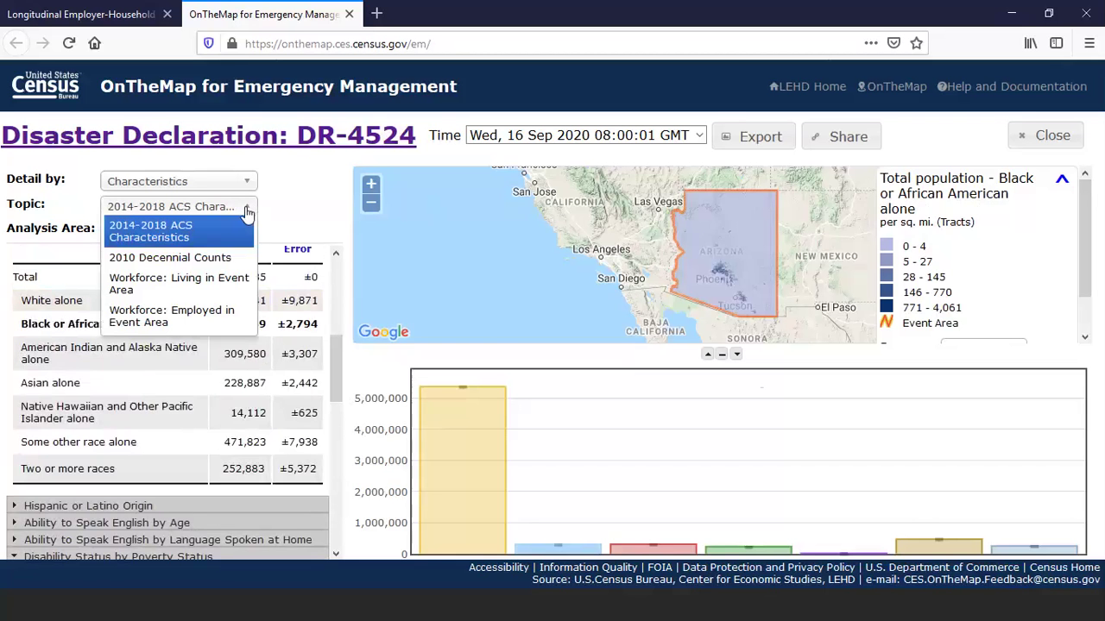
click(228, 259)
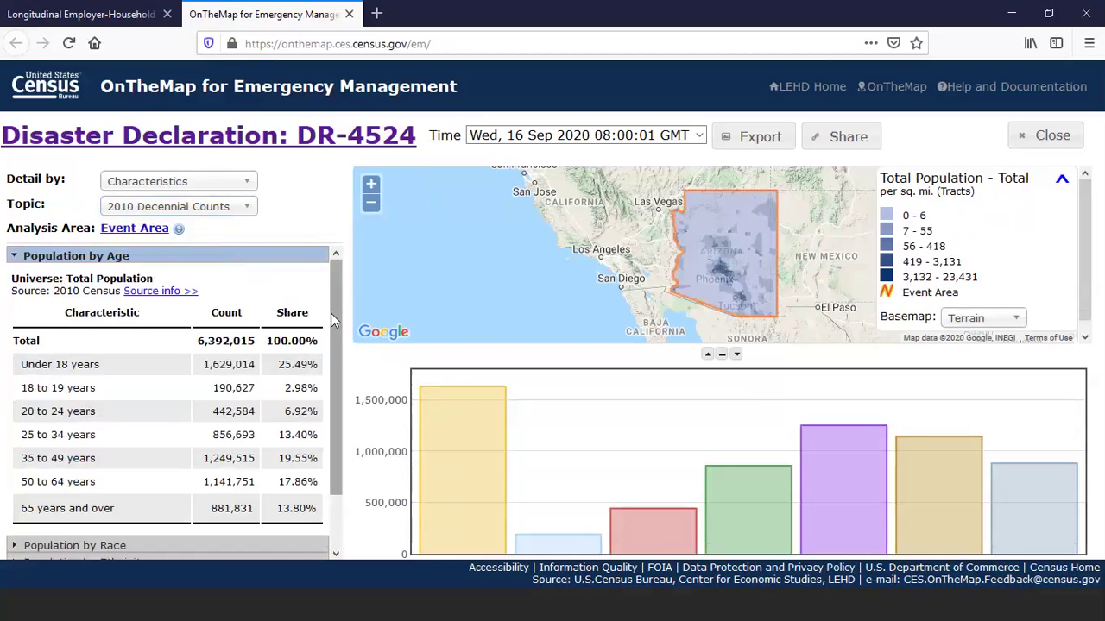
scroll(330, 314, down, 3)
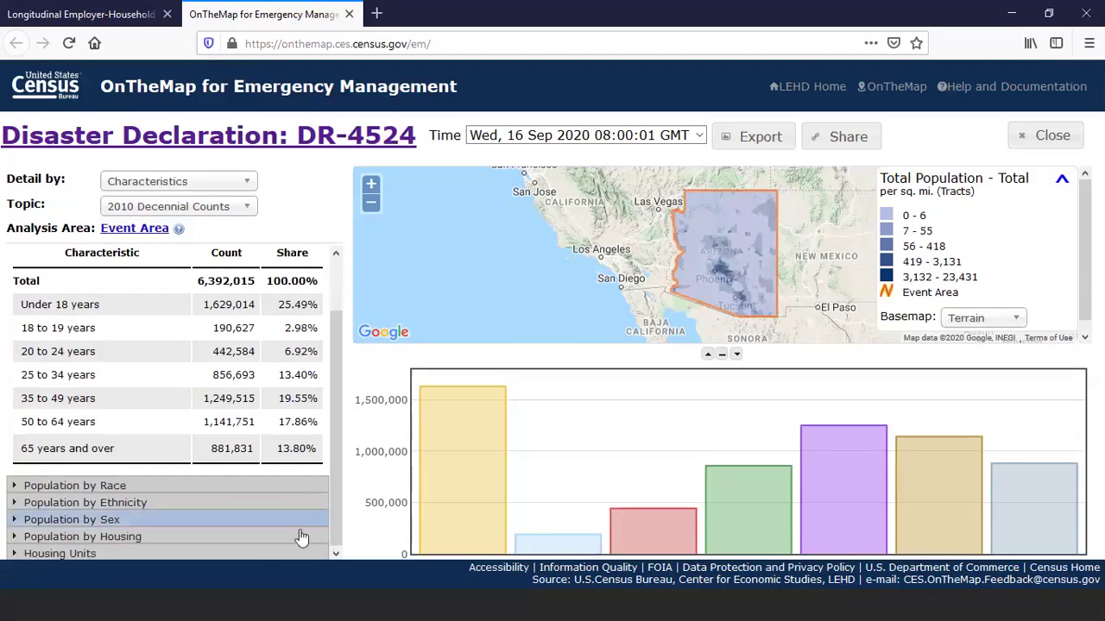
click(268, 540)
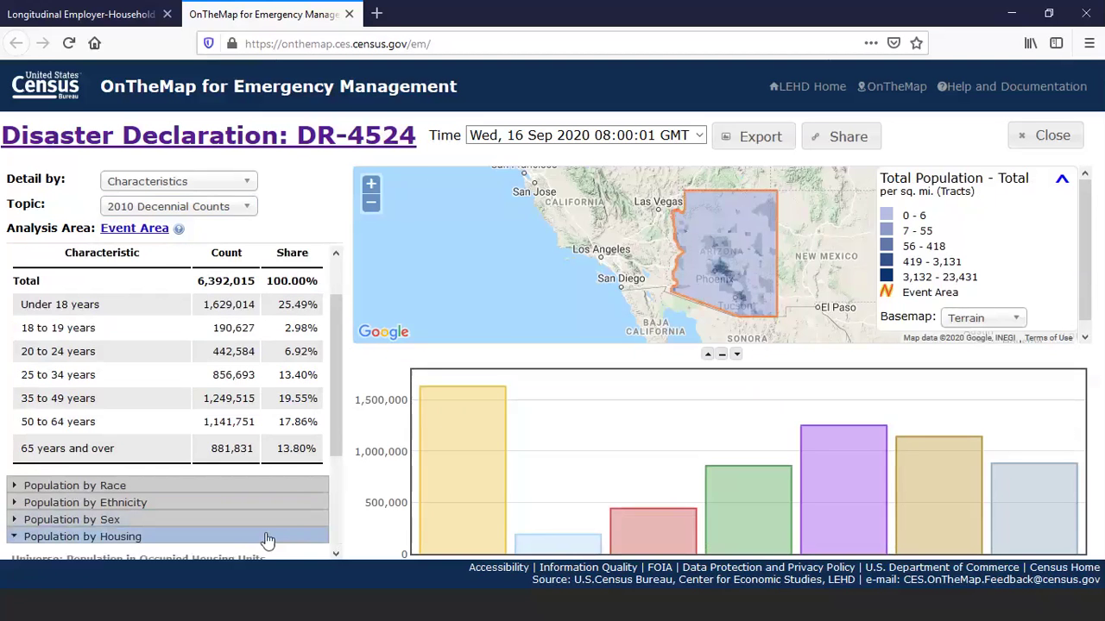
drag(335, 402, 342, 528)
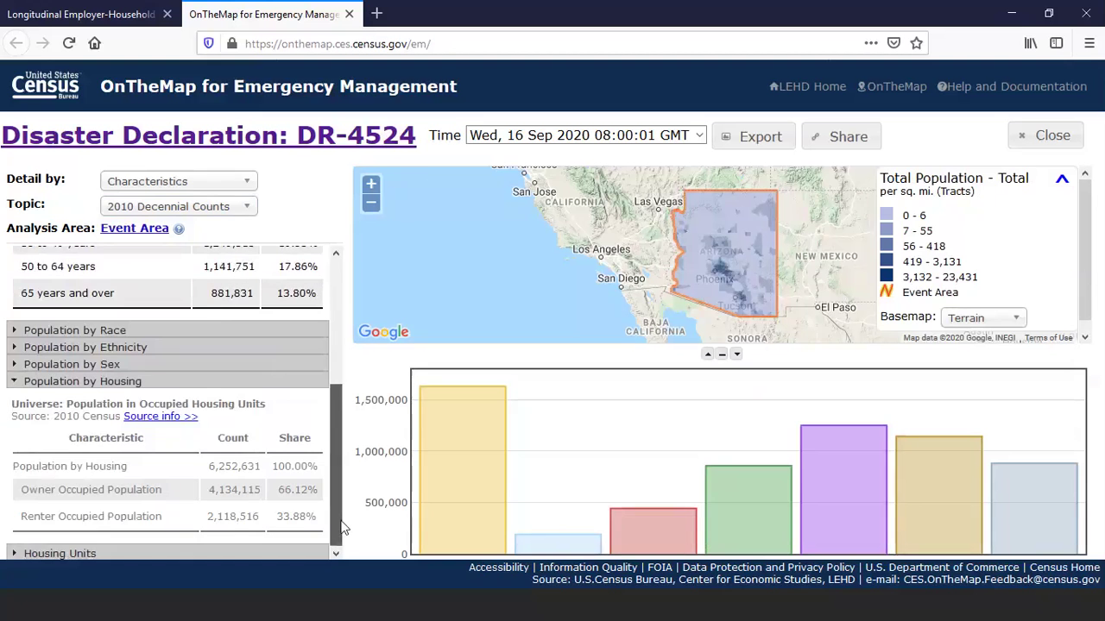
click(146, 516)
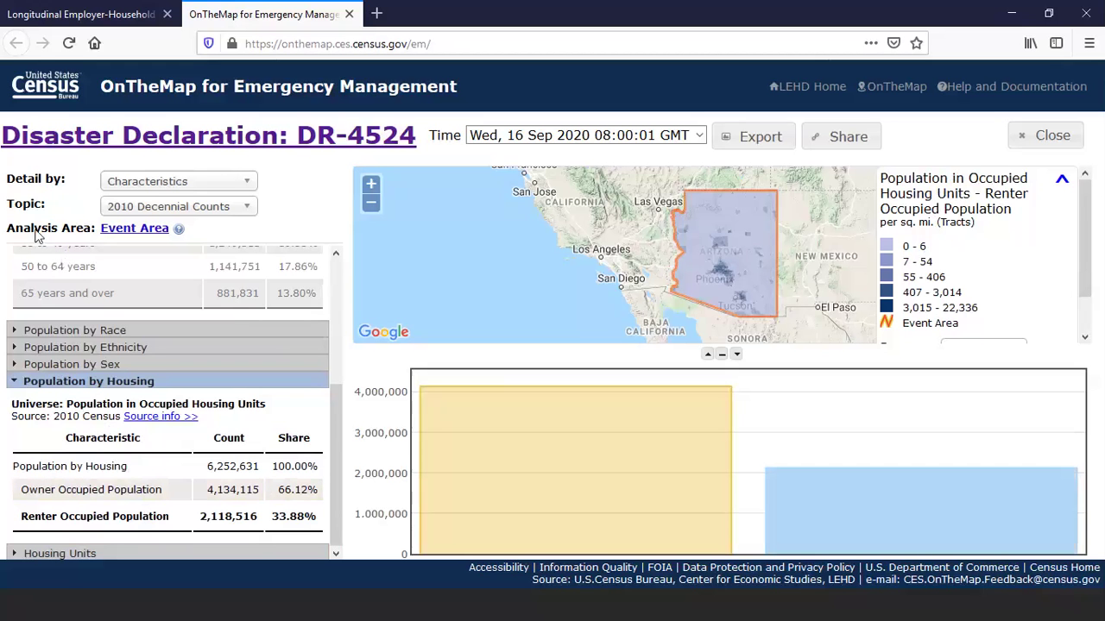
Open FEMA's DR-4524-AZ disaster page and scroll to its declaration map and Financial Assistance
click(108, 139)
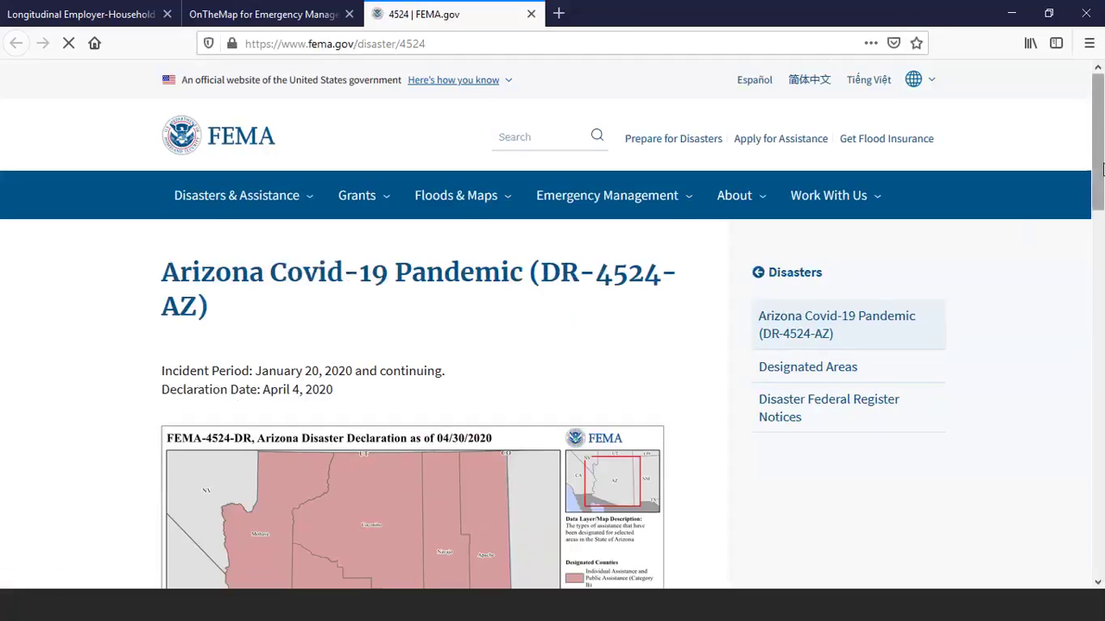
drag(1101, 164, 1101, 204)
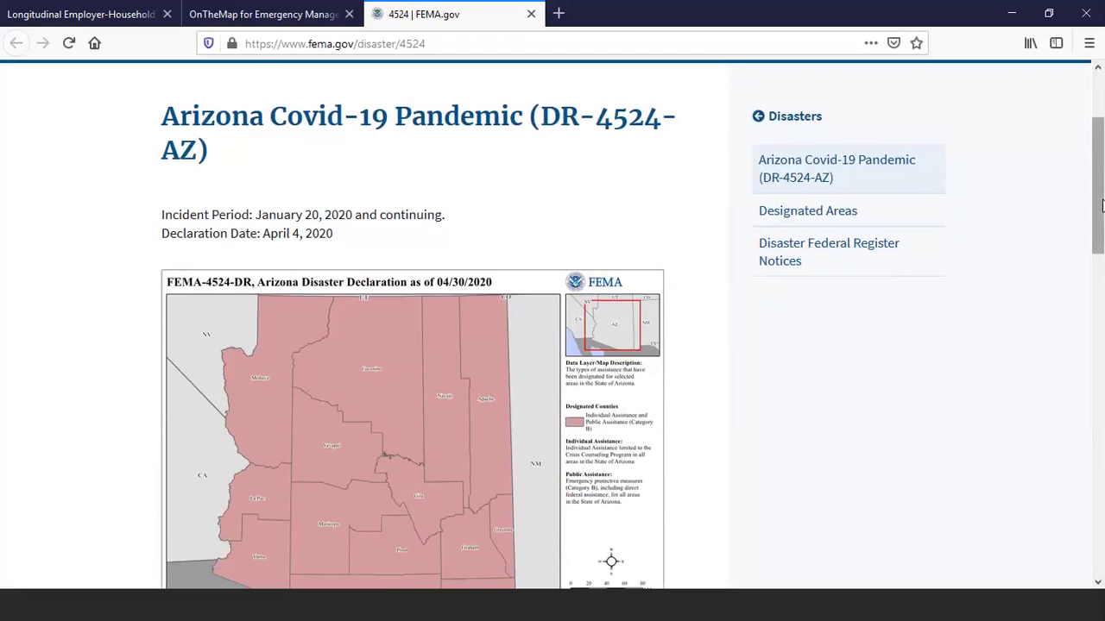
drag(1101, 205, 1099, 320)
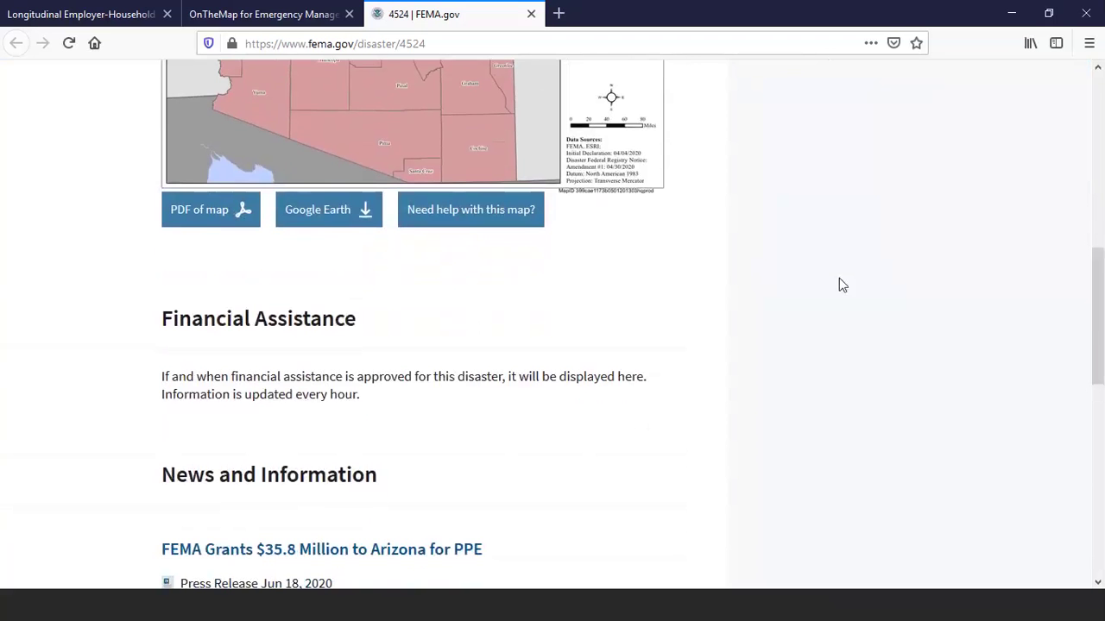
drag(1095, 325, 1090, 299)
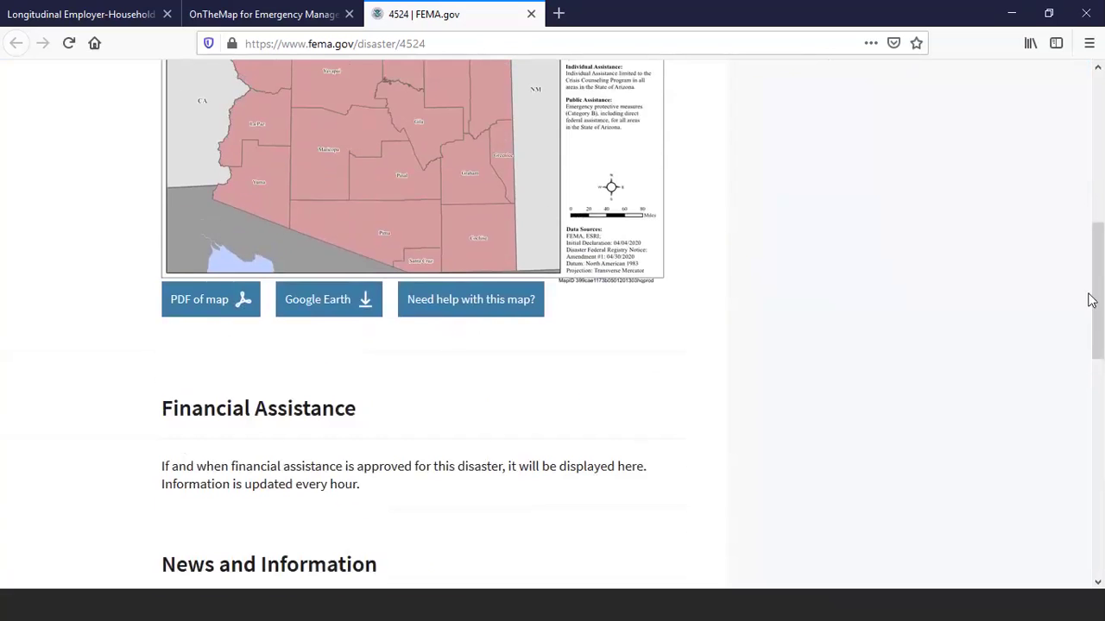
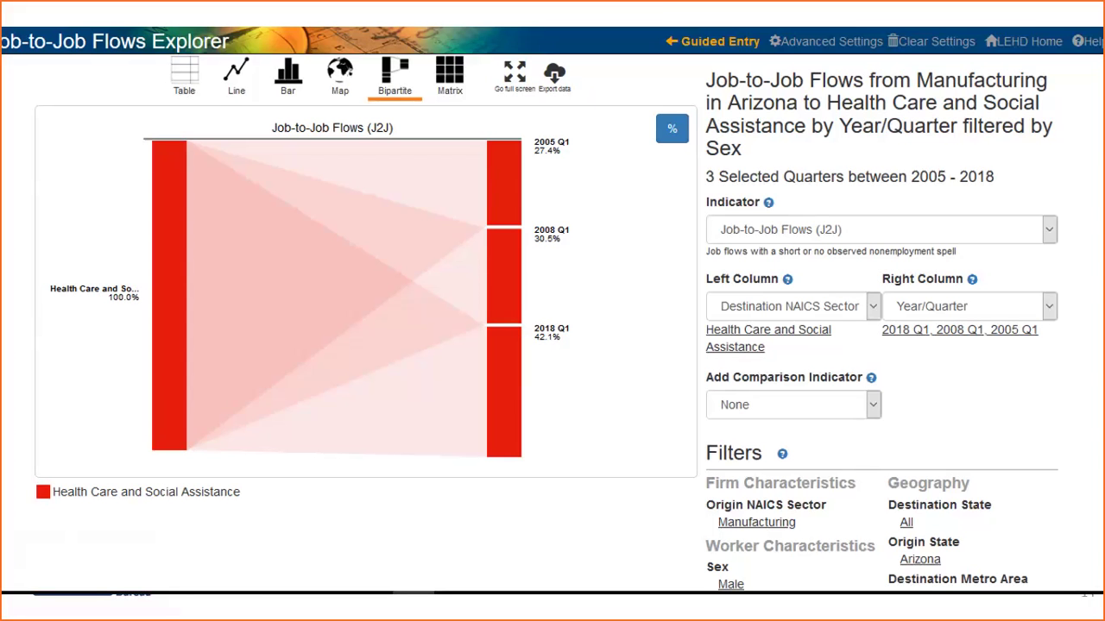
Bring up the window switcher from the J2J bipartite chart slide show
key(alt+Tab)
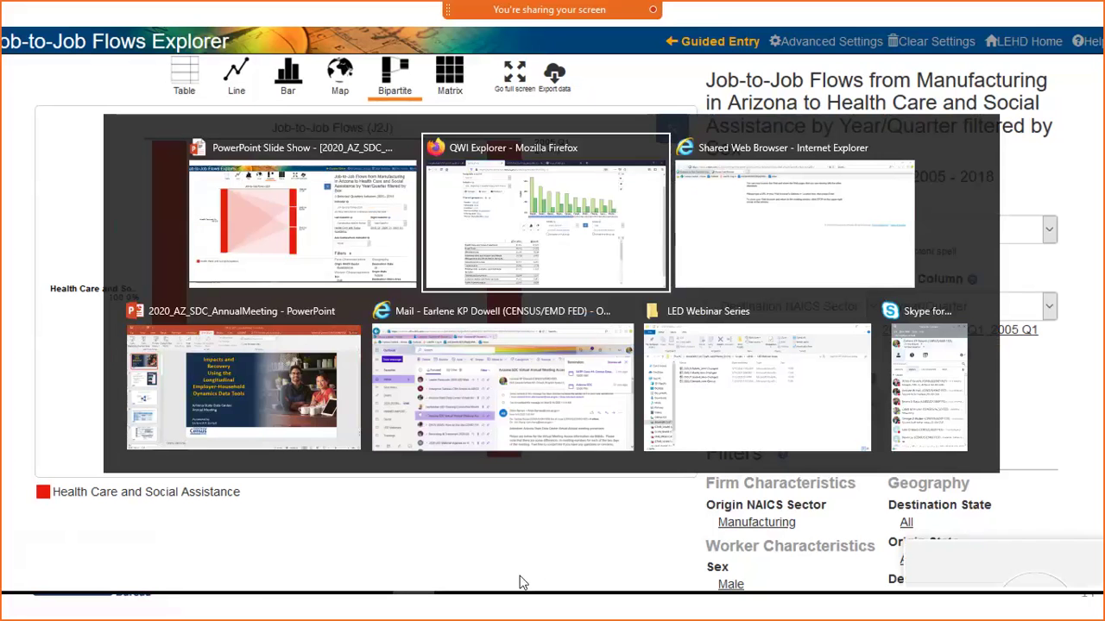
Bring Firefox to the front on the Longitudinal Employer-Household Dynamics tab
key(alt+Tab)
key(alt+Tab)
key(alt+Tab)
key(alt+Tab)
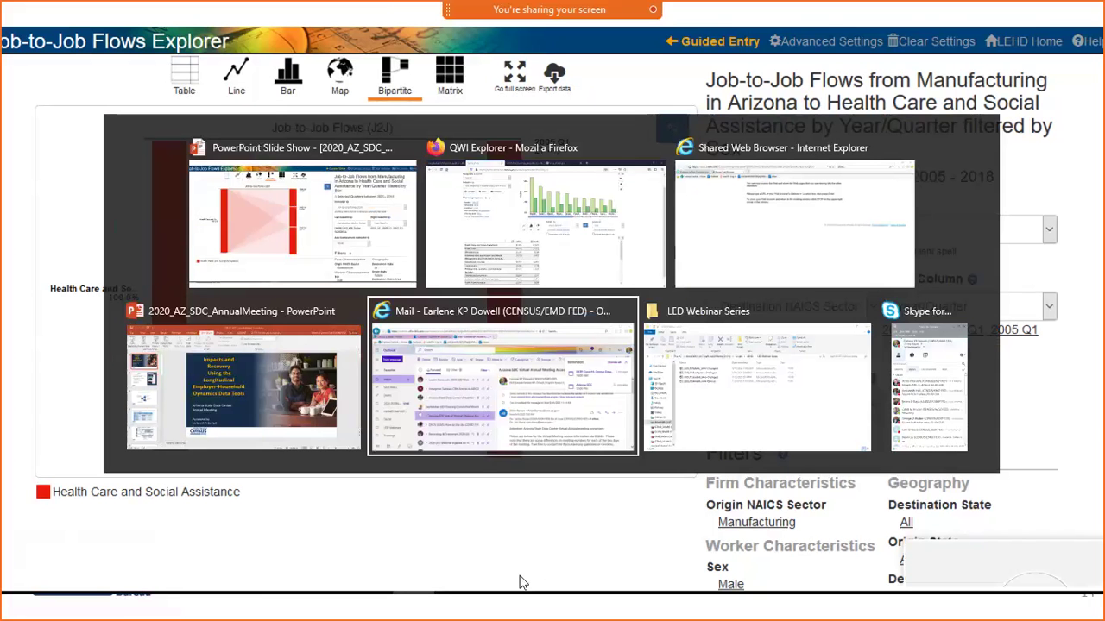
key(alt+Tab)
key(alt+Tab)
key(alt+Tab)
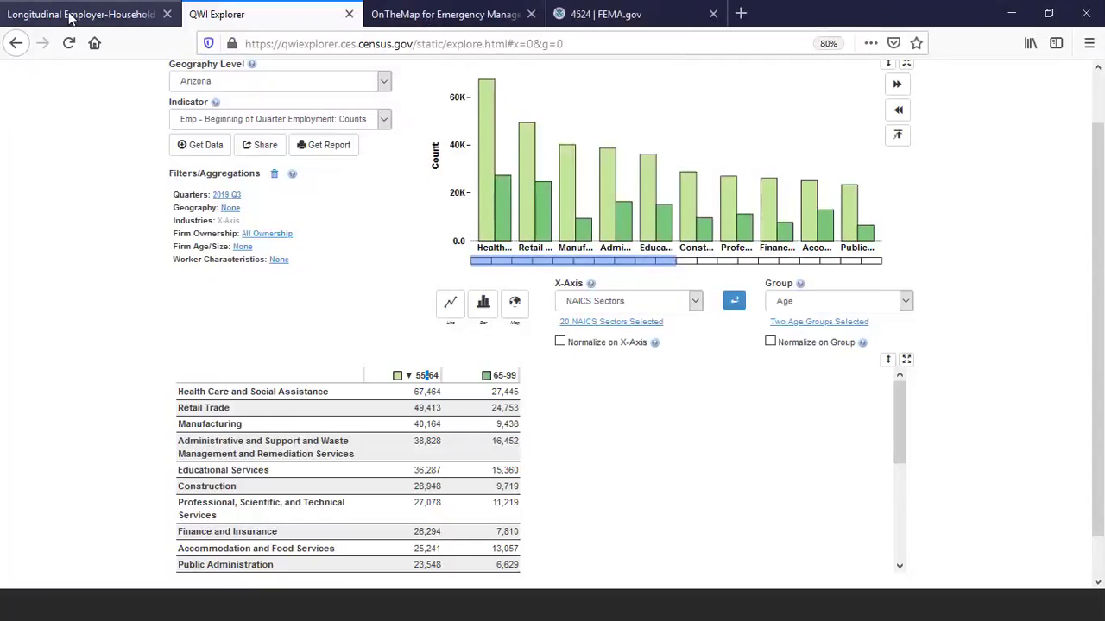
click(71, 16)
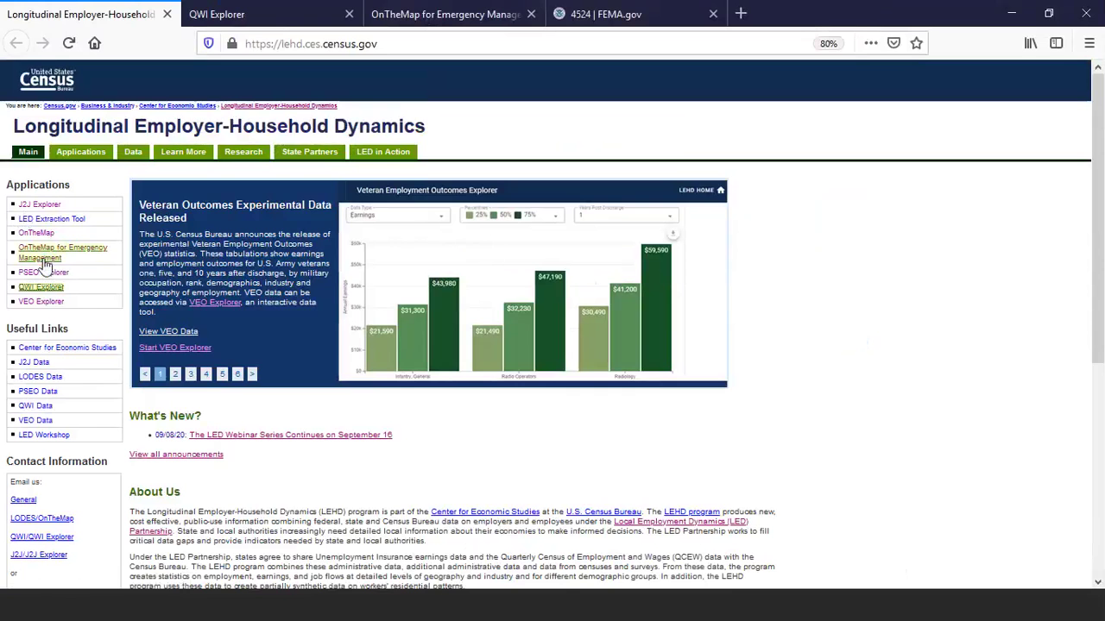
Launch J2J Explorer from the LEHD home page's Applications sidebar
click(45, 205)
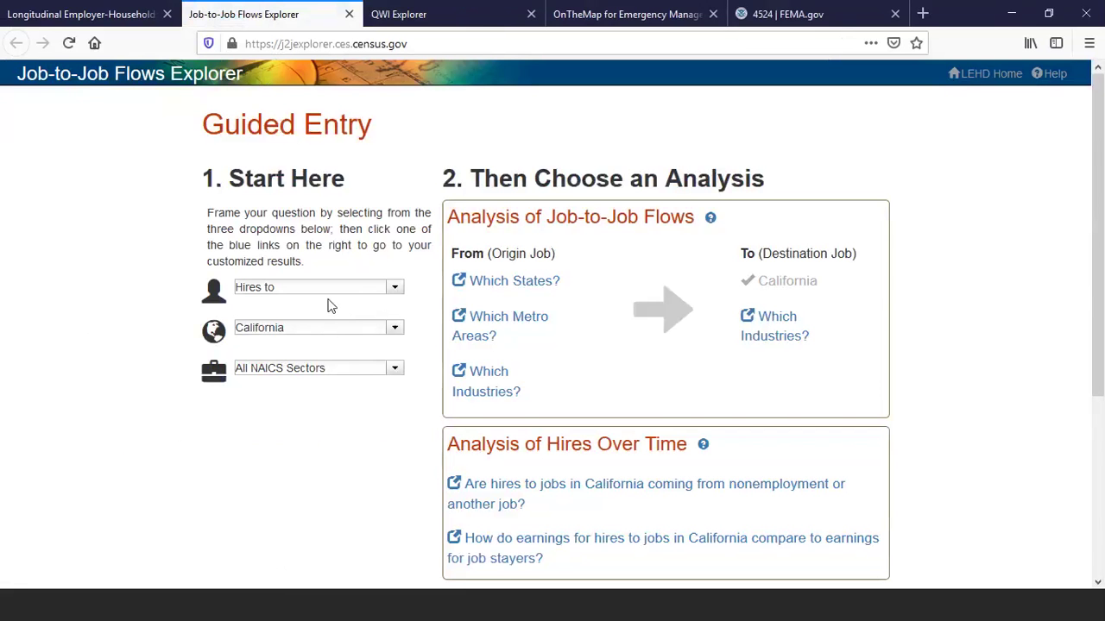
Set the Guided Entry location to Arizona
click(394, 289)
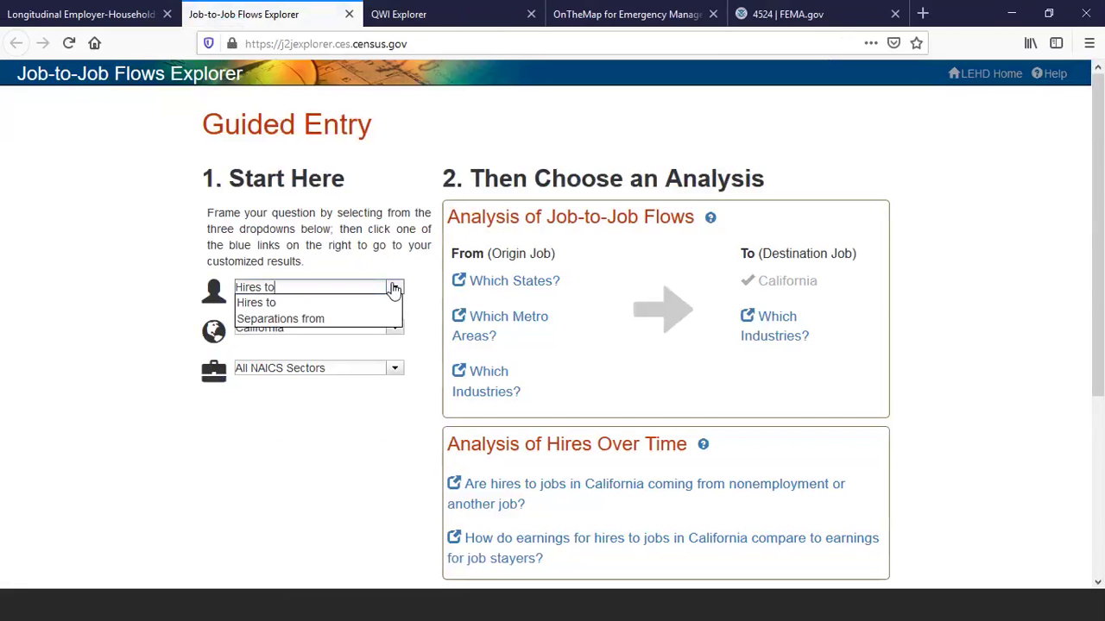
click(331, 448)
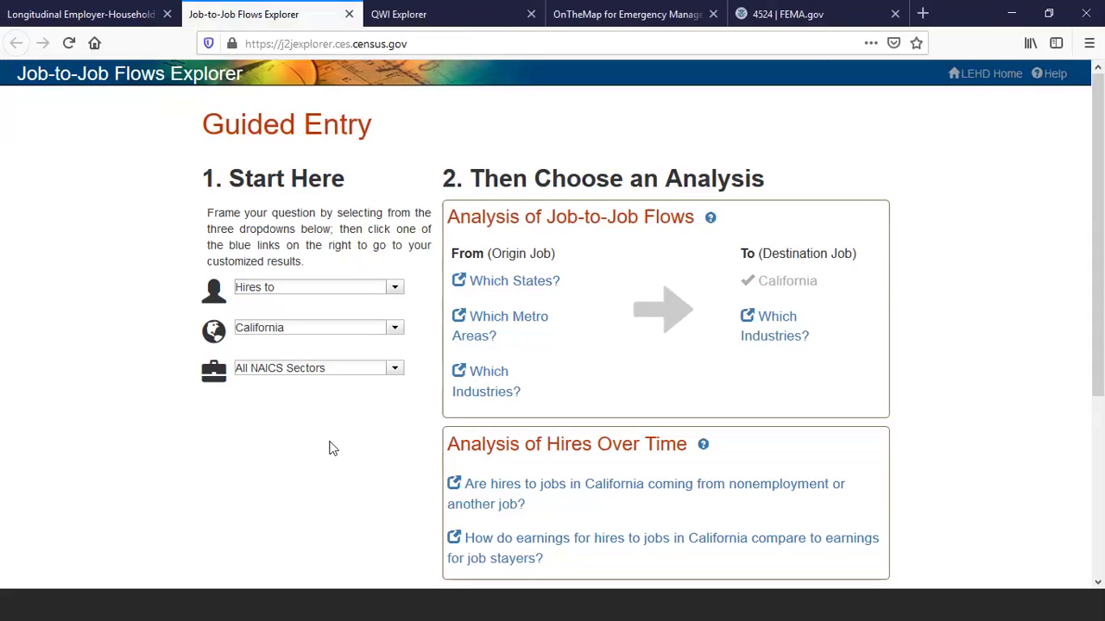
click(390, 337)
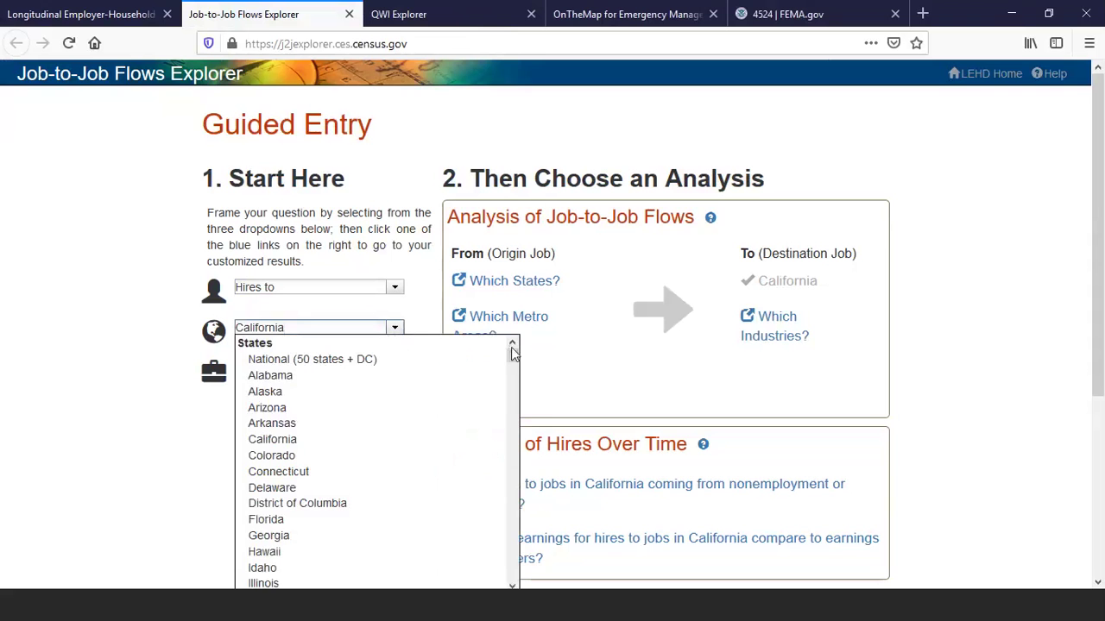
scroll(513, 359, down, 5)
scroll(514, 363, down, 10)
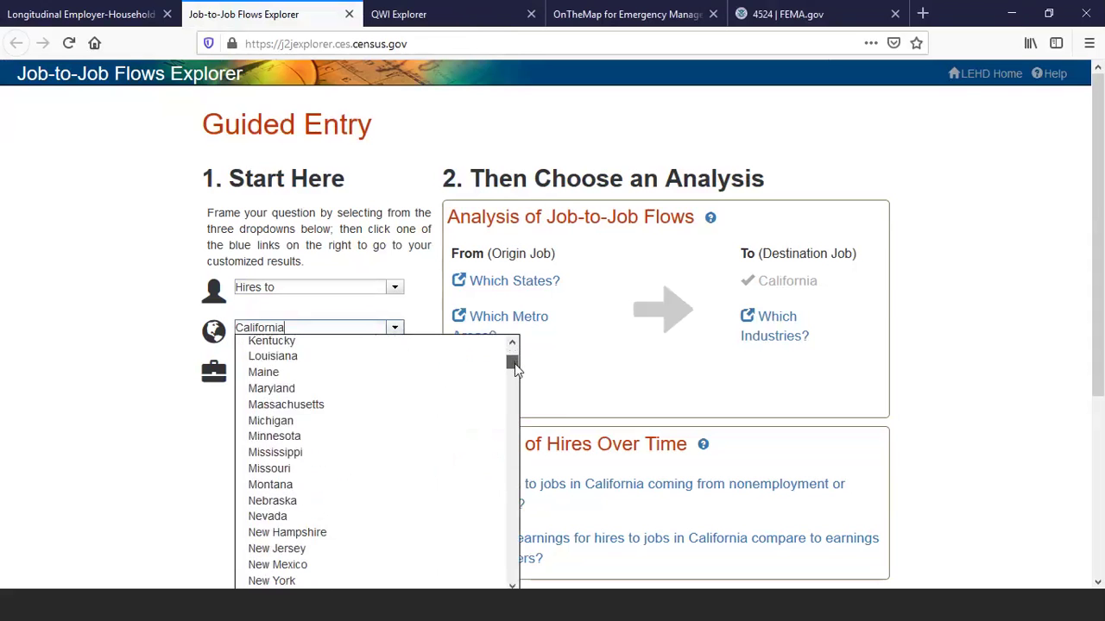
scroll(515, 380, down, 1)
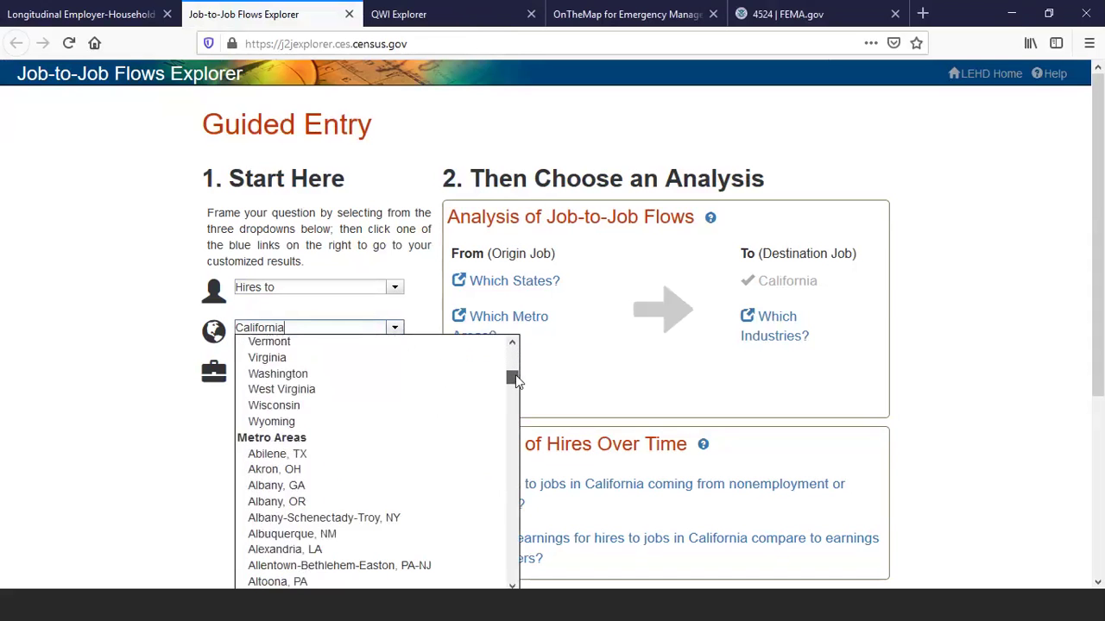
scroll(515, 380, down, 3)
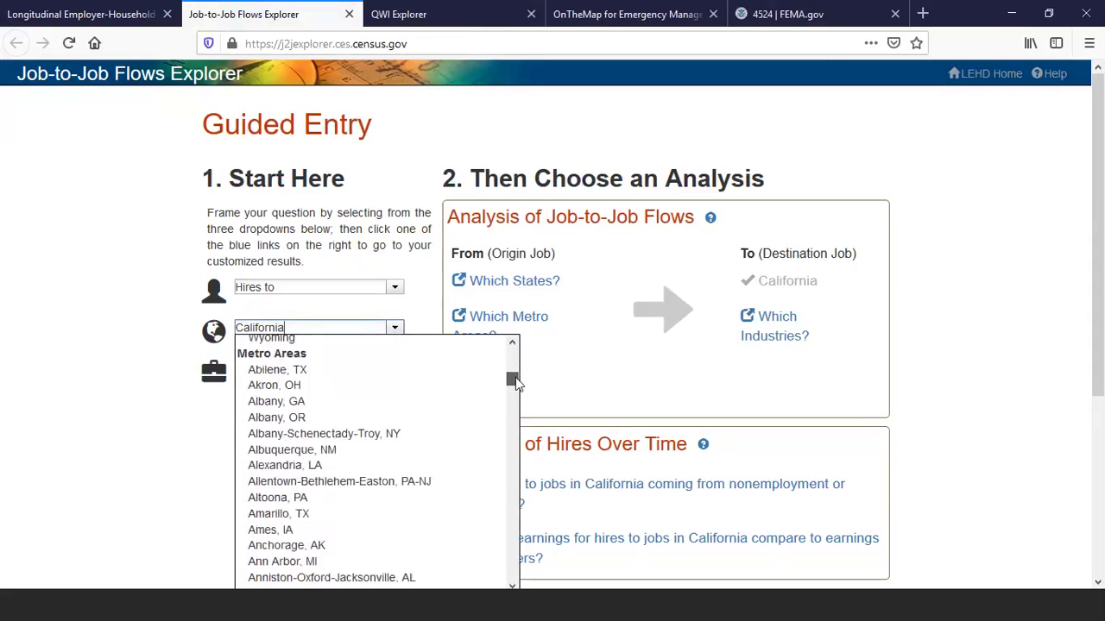
scroll(516, 380, down, 3)
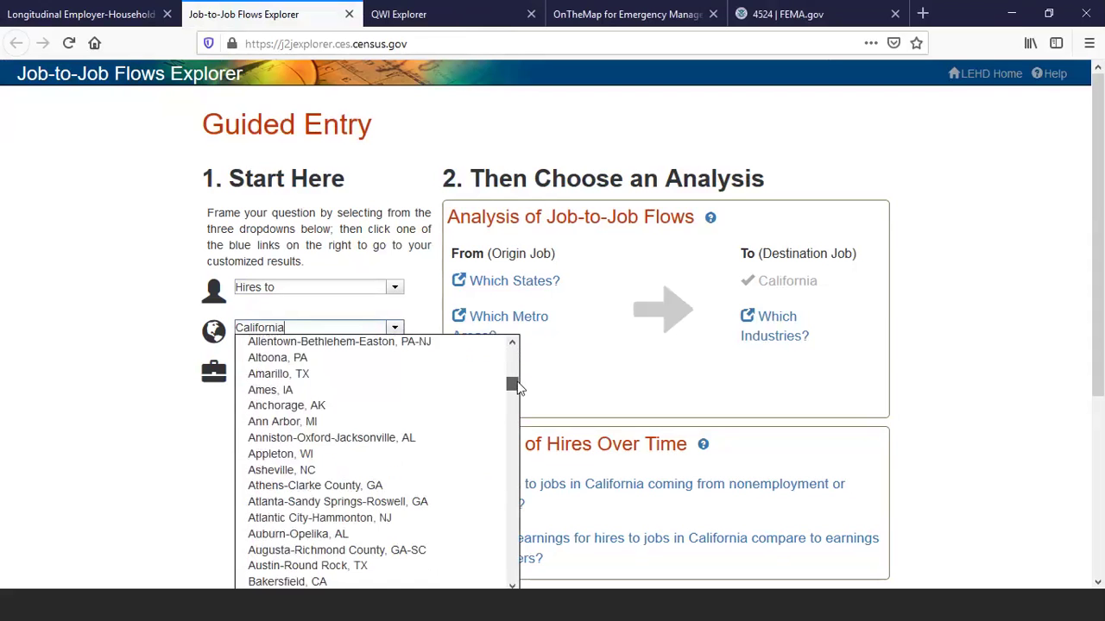
scroll(517, 389, down, 2)
drag(518, 391, 510, 353)
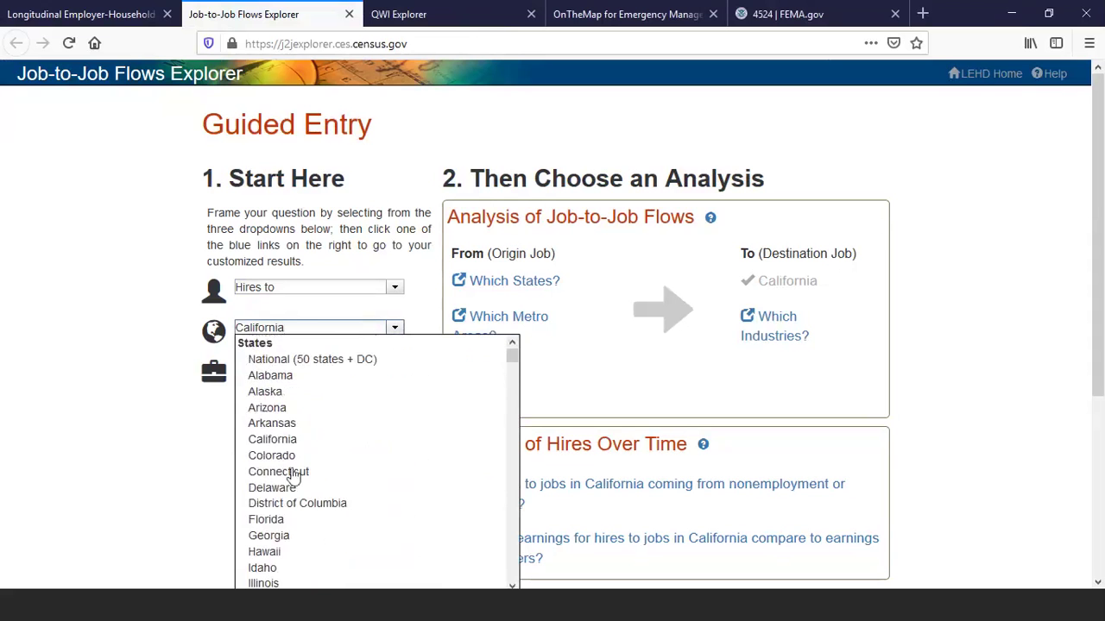
click(270, 409)
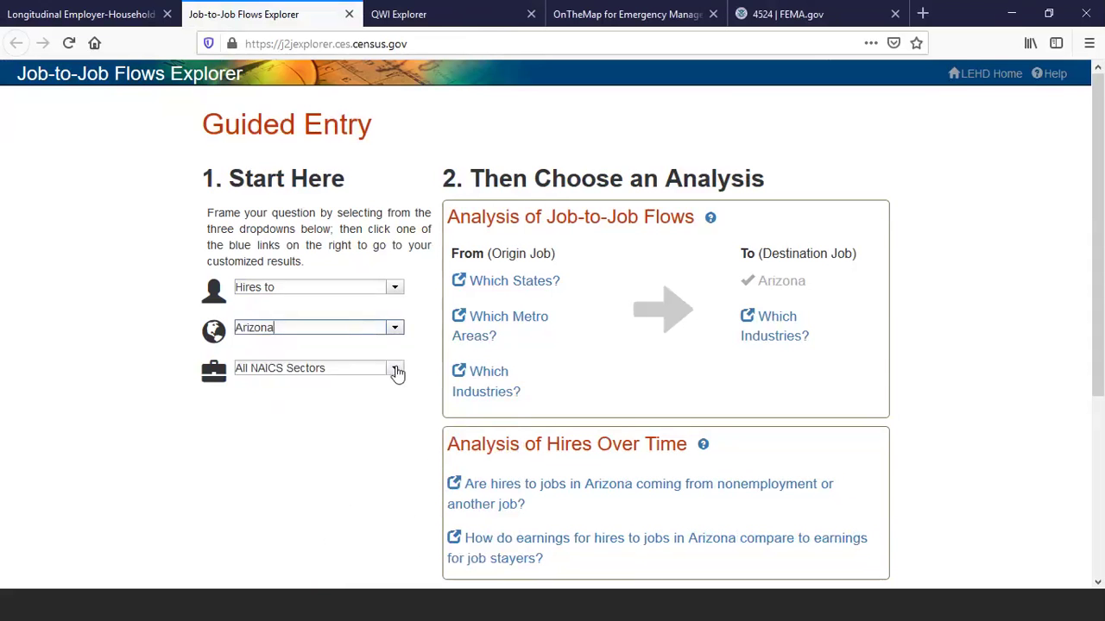
Chart Separations from Arizona Manufacturing jobs by destination industry
click(396, 293)
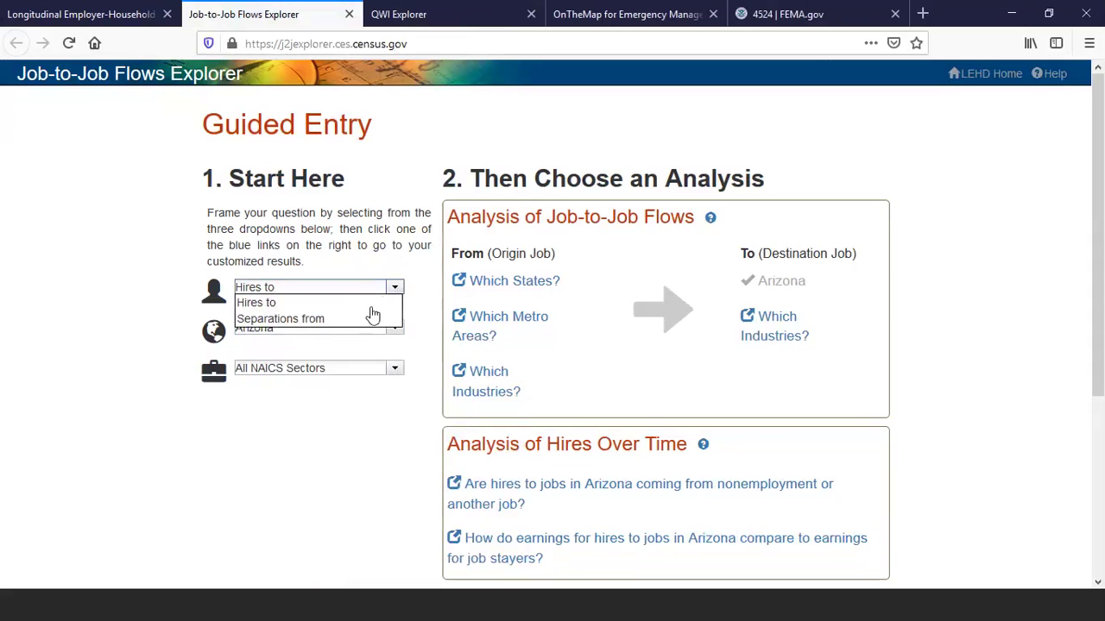
click(316, 320)
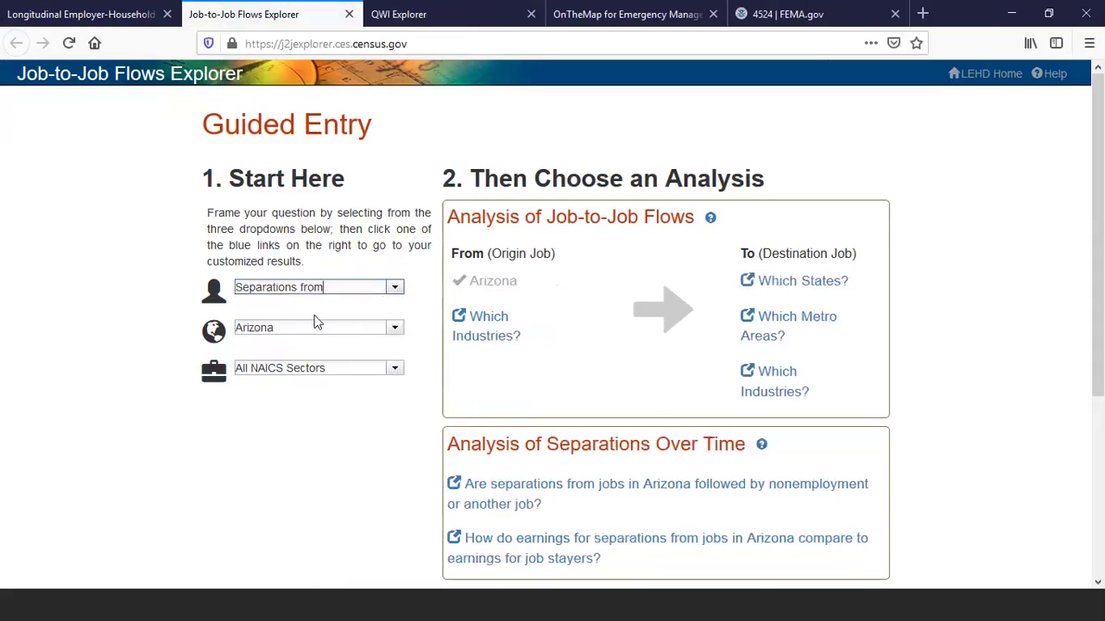
click(392, 369)
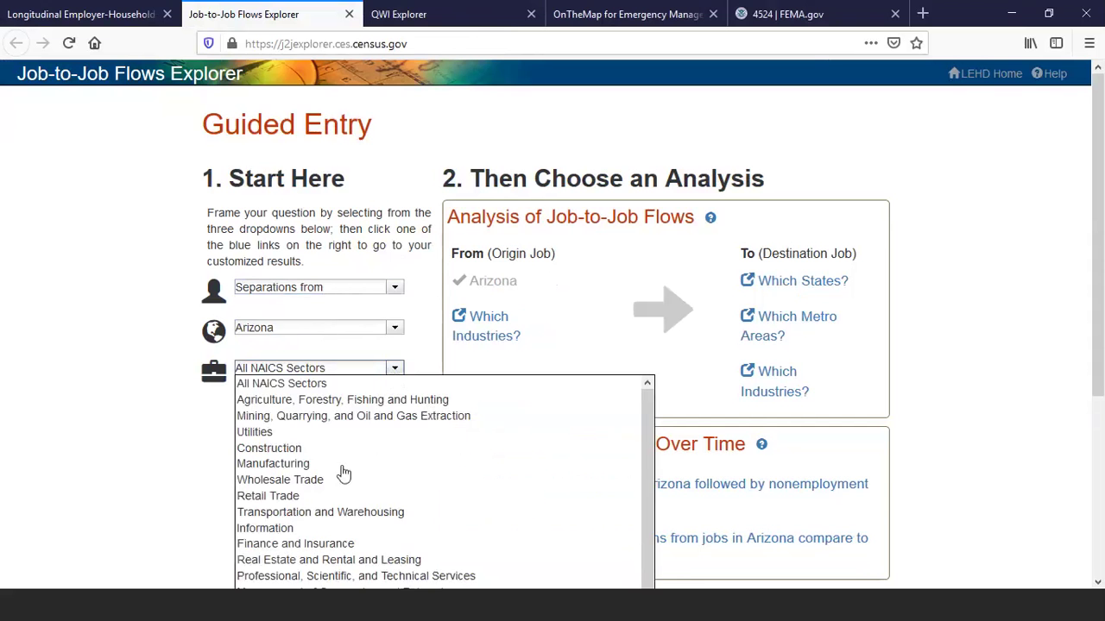
click(307, 466)
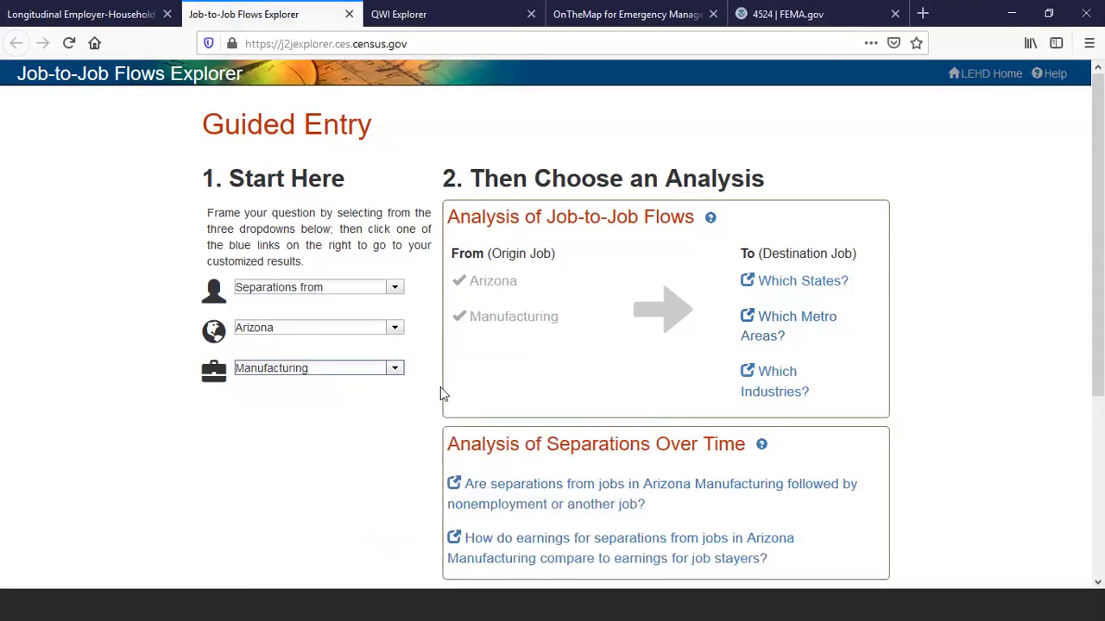
click(786, 384)
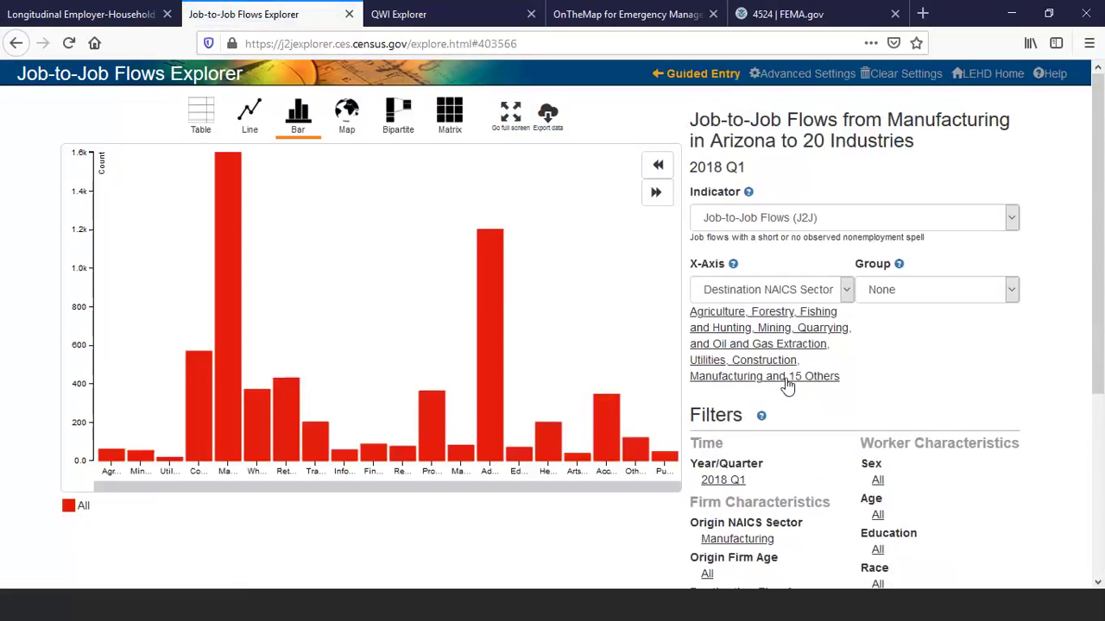
Restrict destination sectors to Health Care and Social Assistance and Educational Services only
drag(1099, 273, 1100, 363)
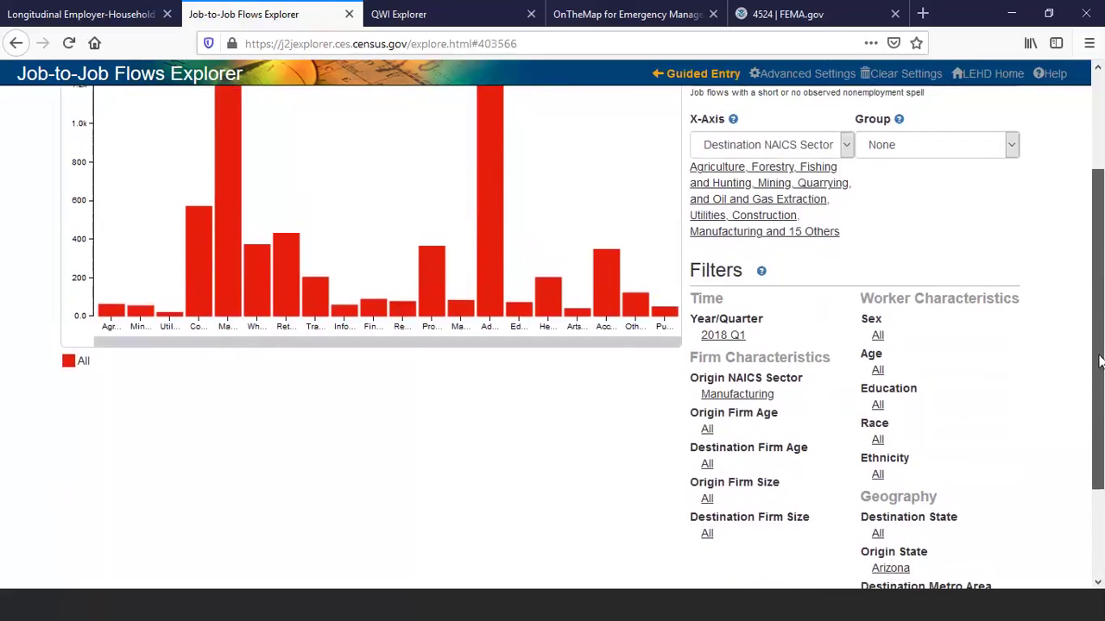
click(734, 183)
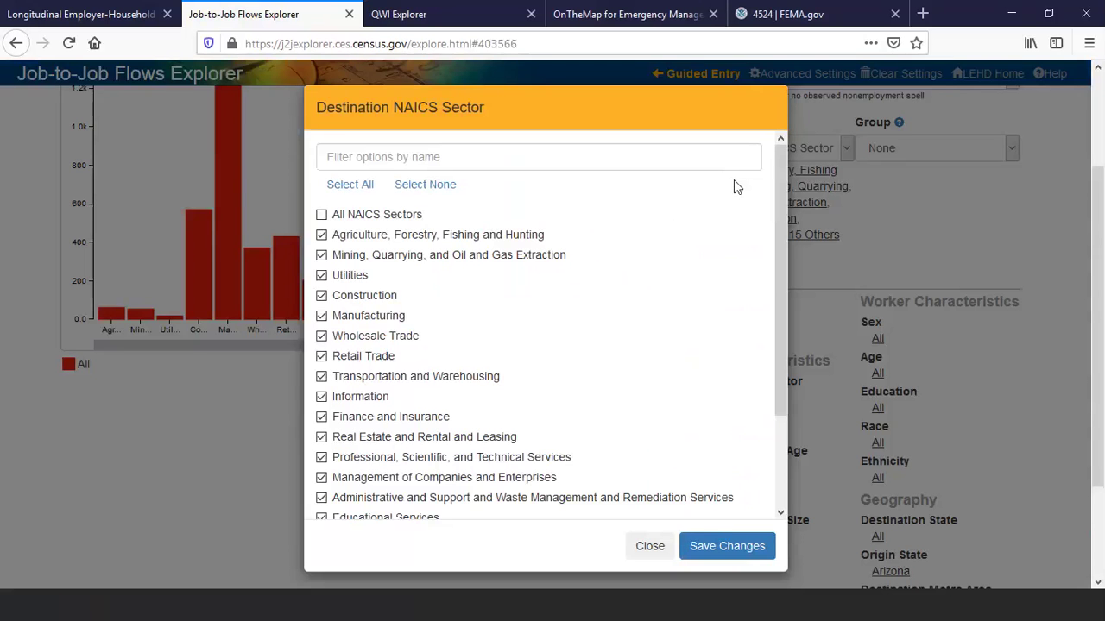
click(421, 189)
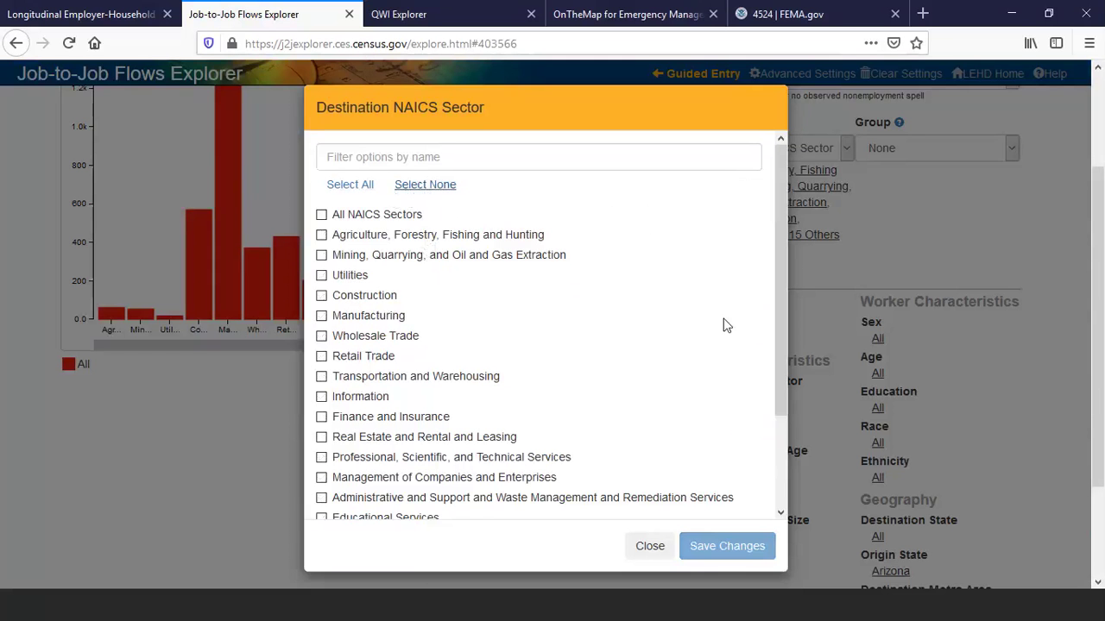
drag(779, 279, 809, 383)
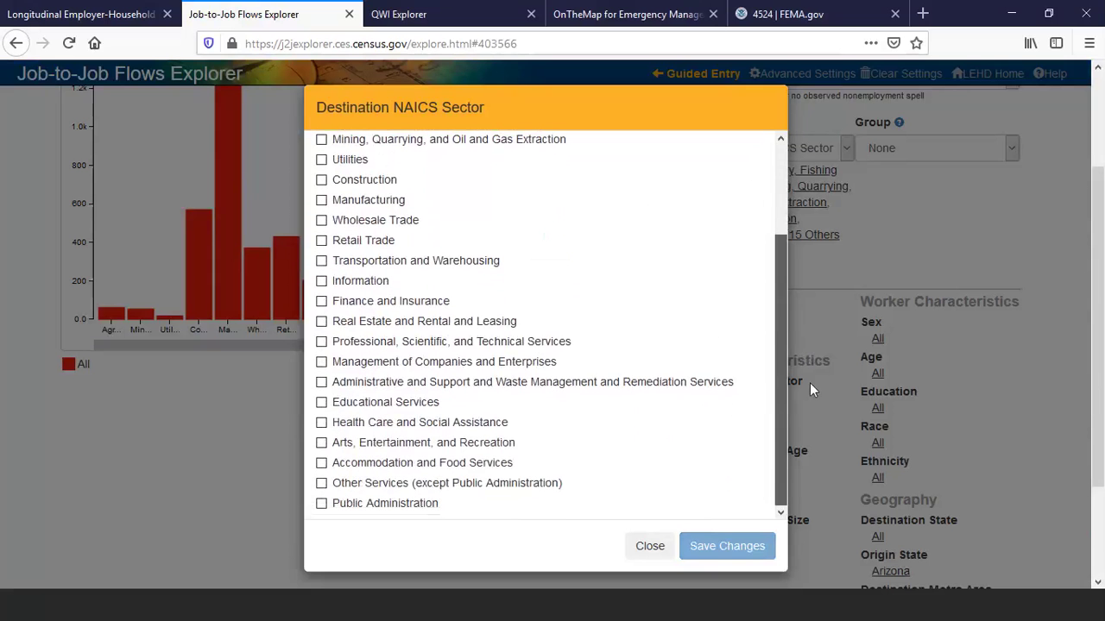
click(321, 422)
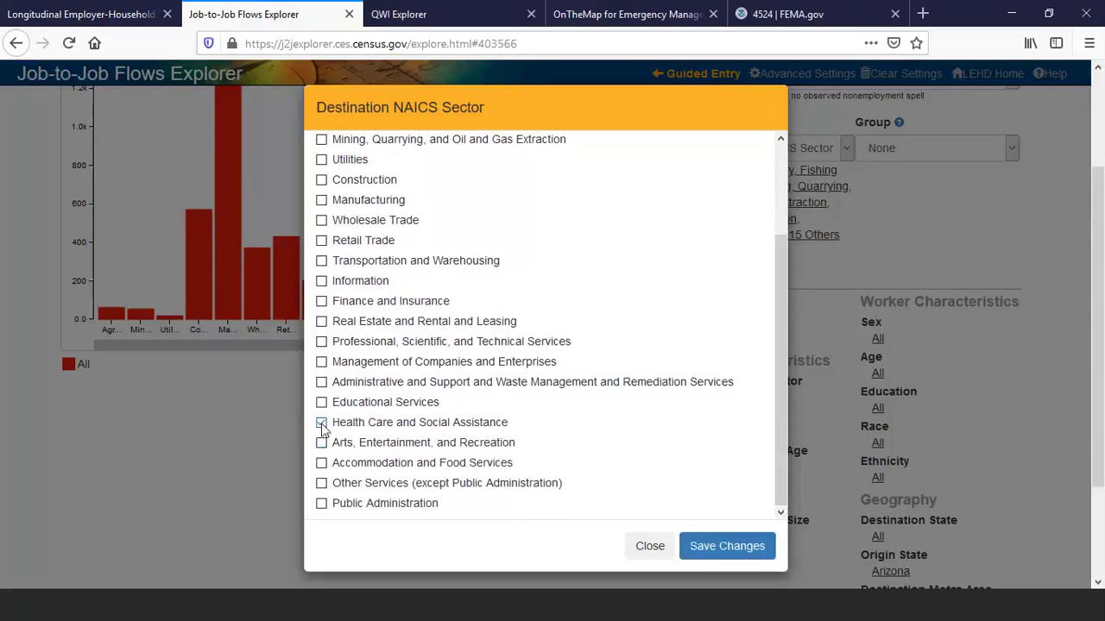
click(321, 403)
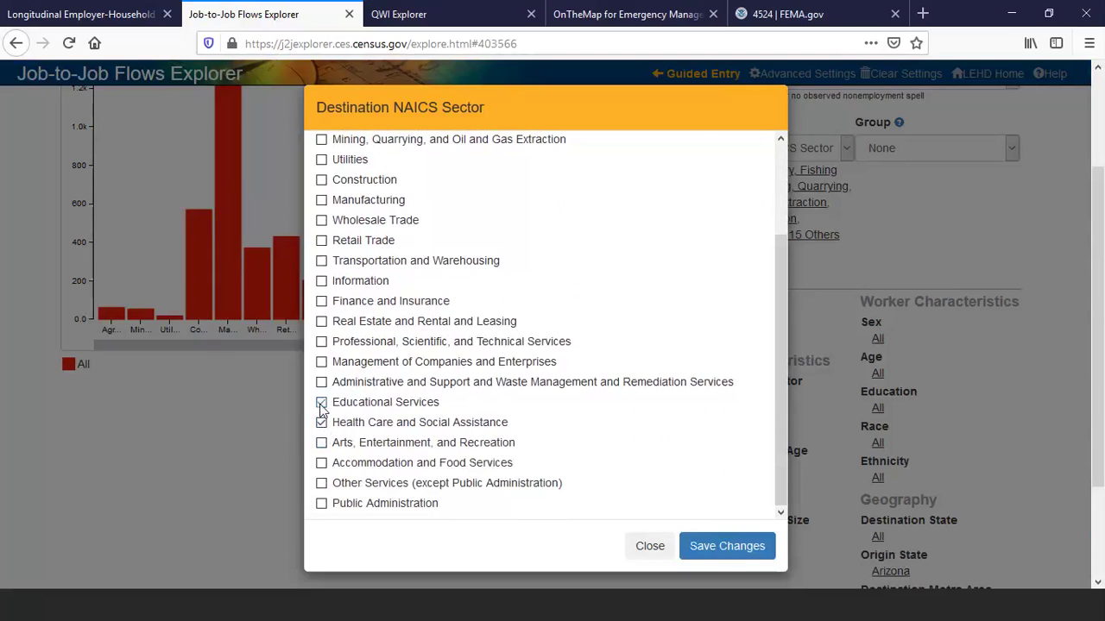
click(718, 553)
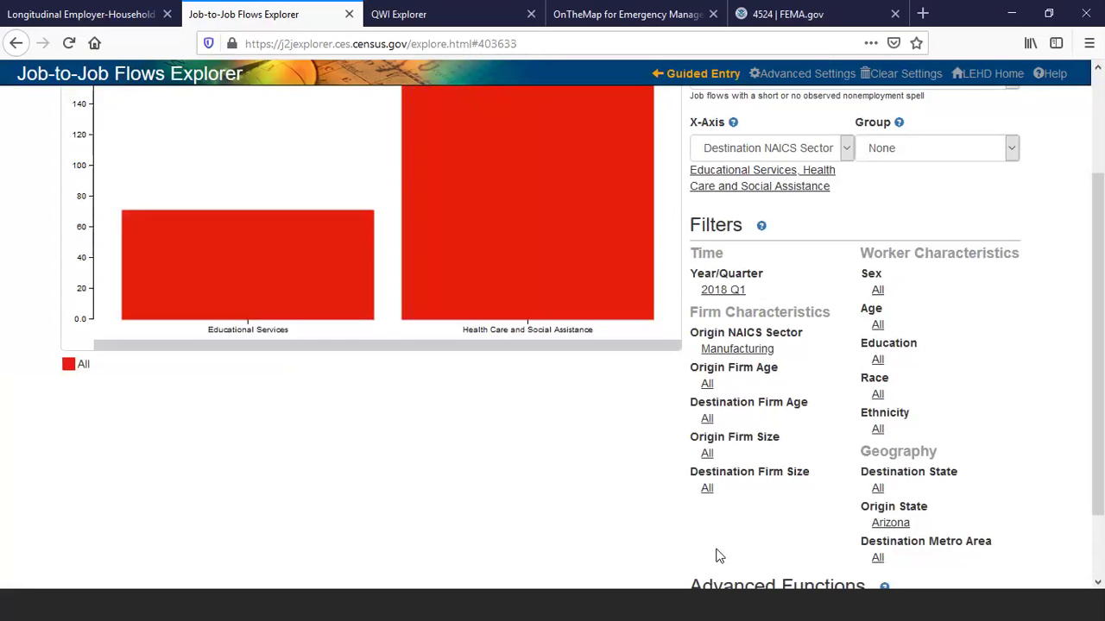
Replace 2018 Q1 with 2007 Q1, 2009 Q1 and 2017 Q1 in the time filter
drag(1101, 389, 1103, 416)
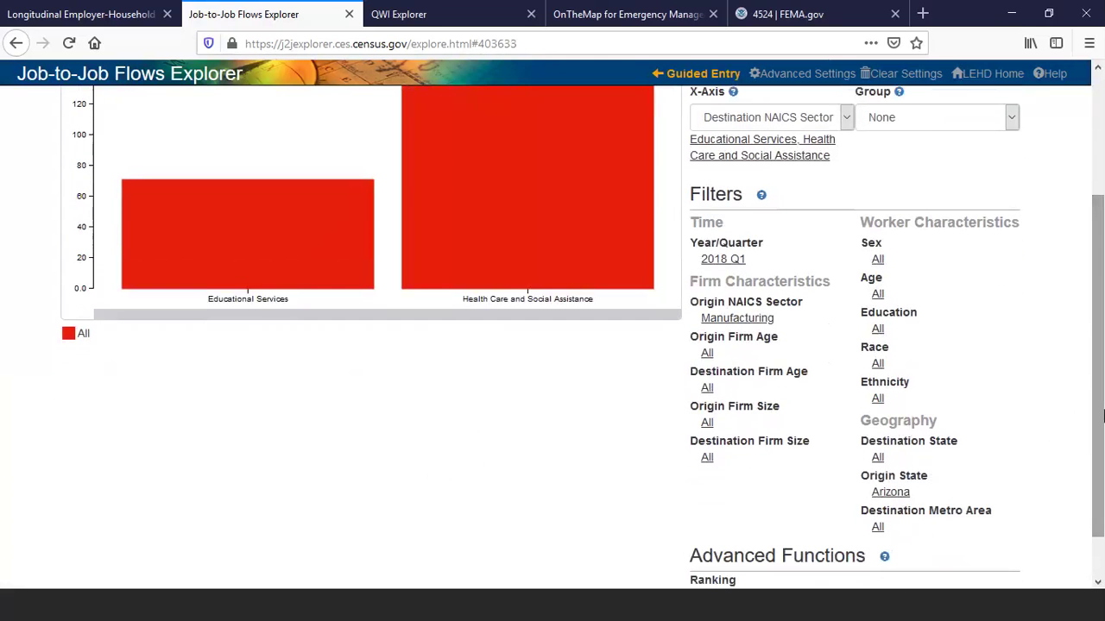
click(724, 259)
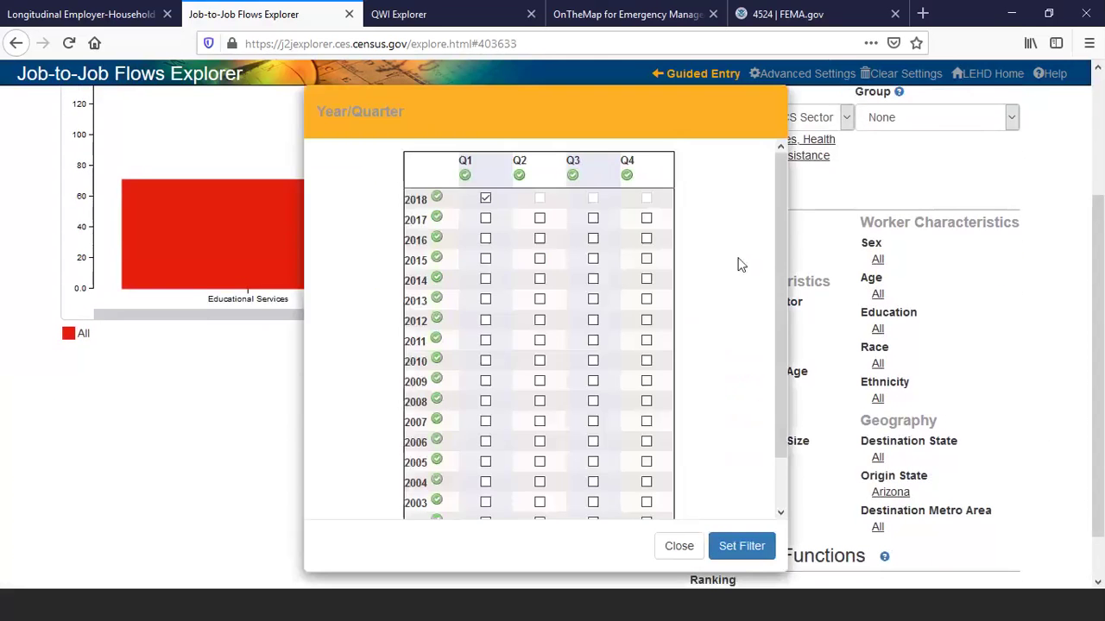
click(485, 198)
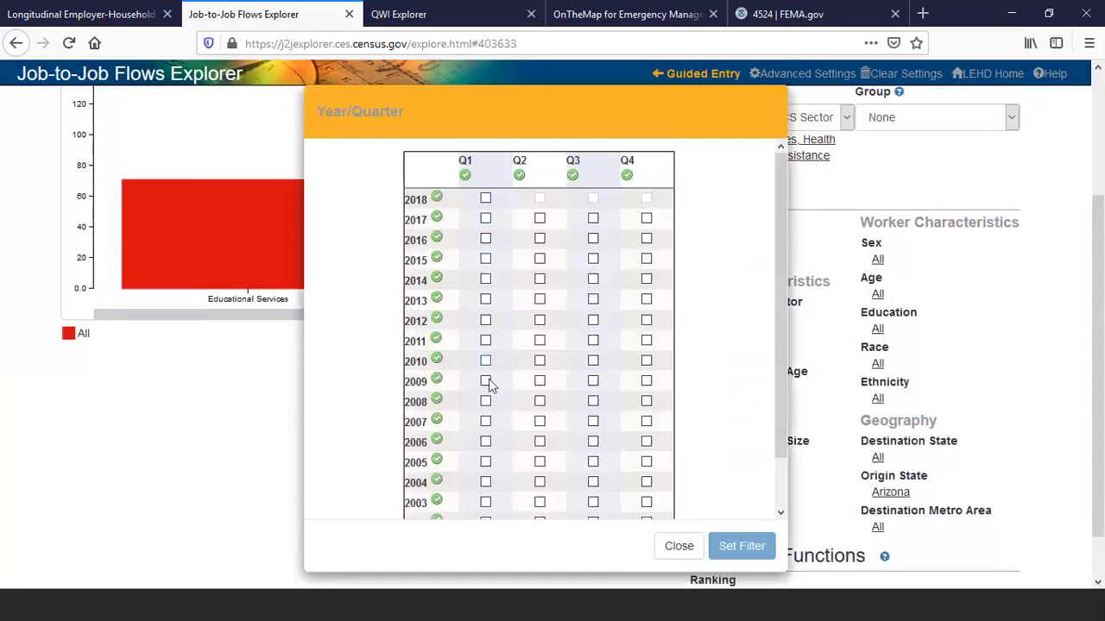
click(486, 423)
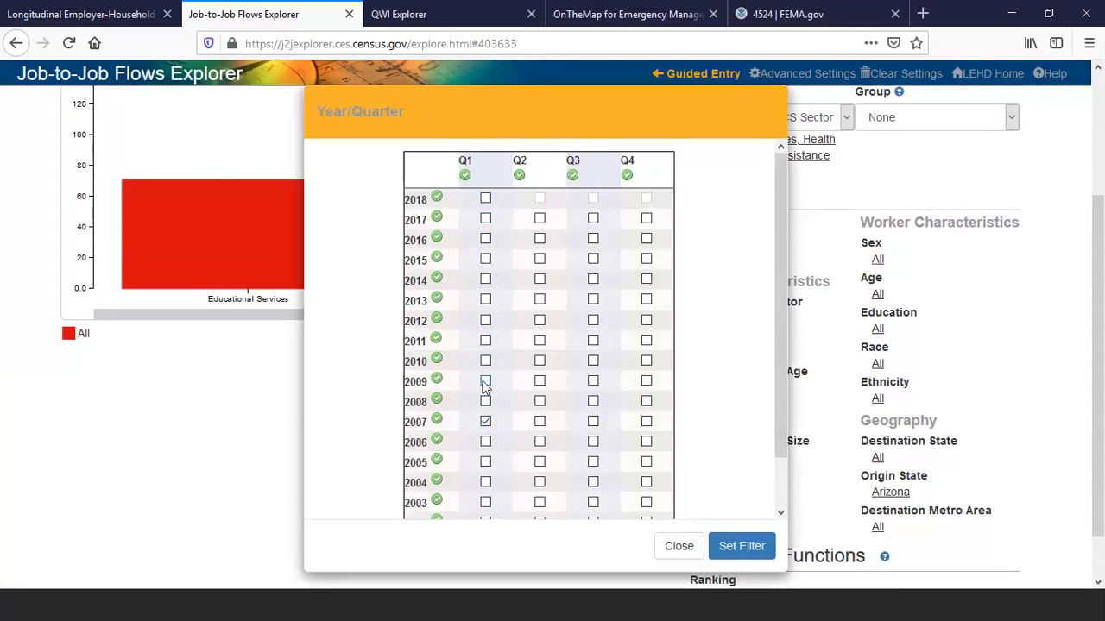
click(485, 383)
click(486, 220)
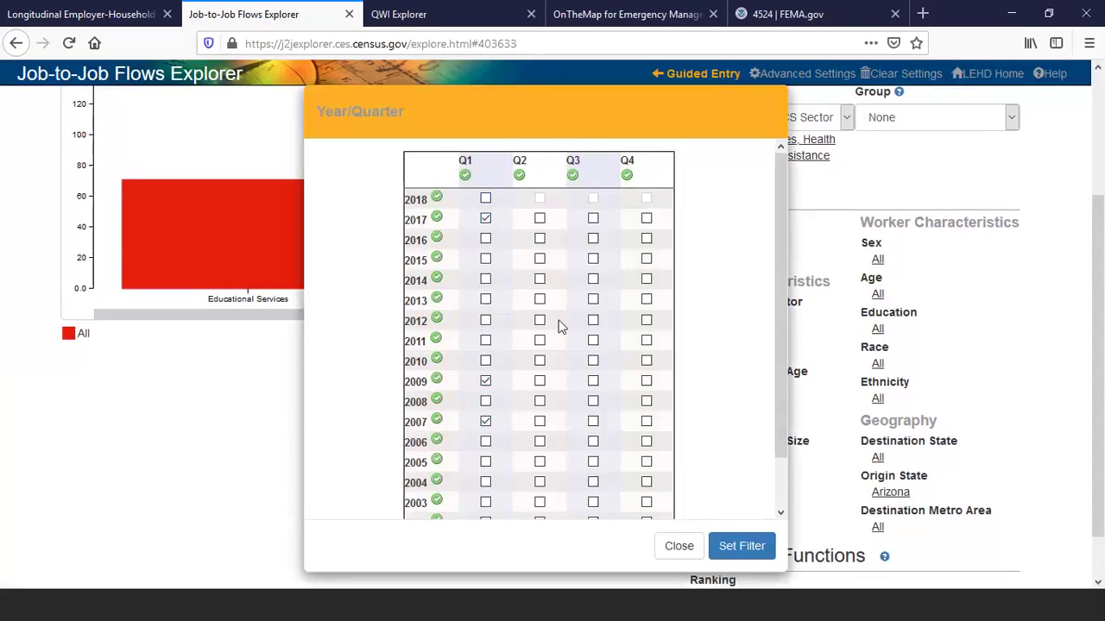
click(740, 547)
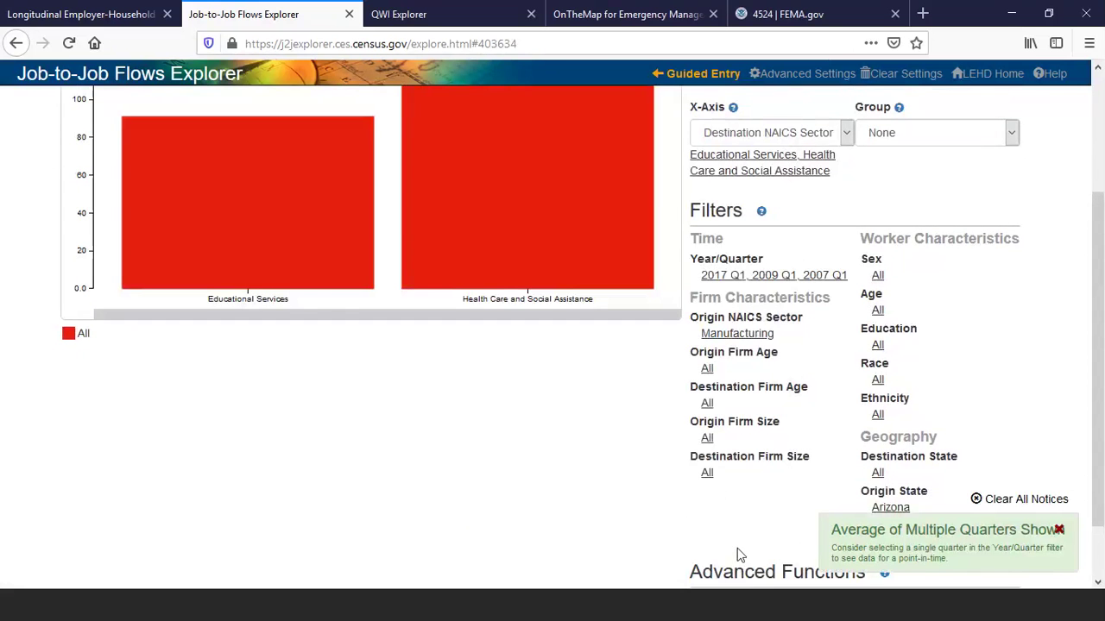
Filter the data to Male workers only
click(877, 276)
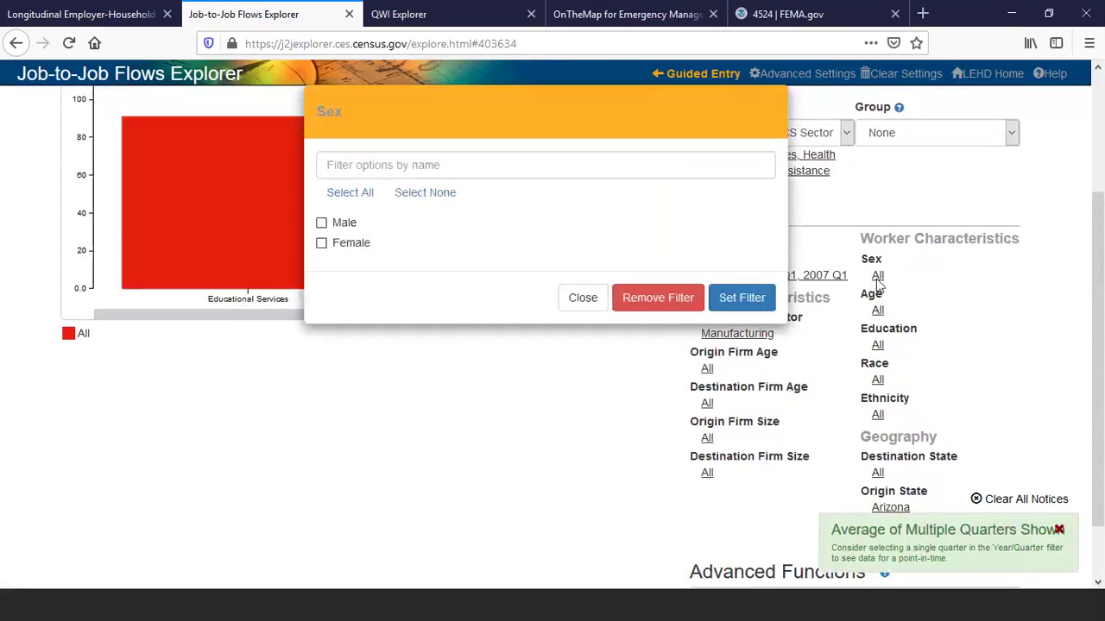
click(321, 224)
click(715, 304)
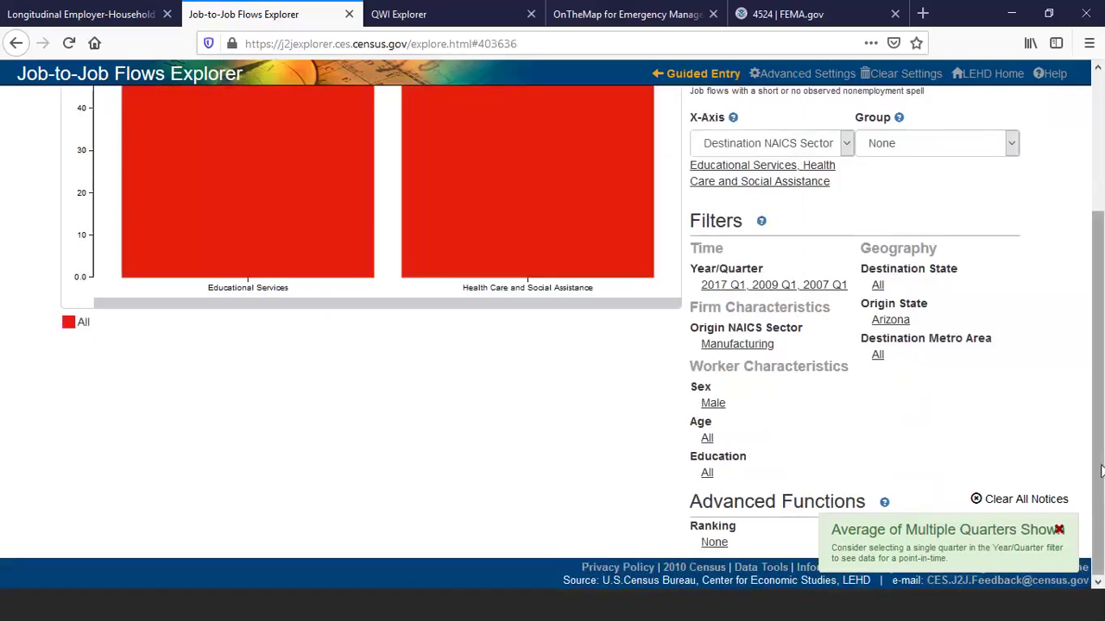
drag(1101, 470, 1088, 302)
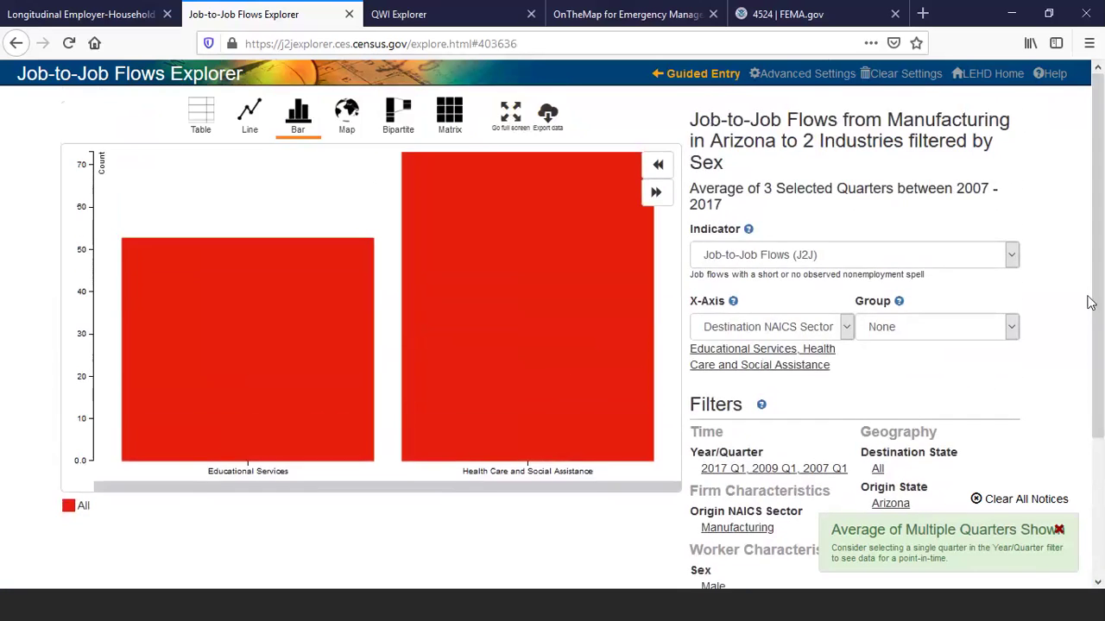
Switch to a bipartite chart with Origin NAICS Sector on the right, keeping only Manufacturing
click(395, 119)
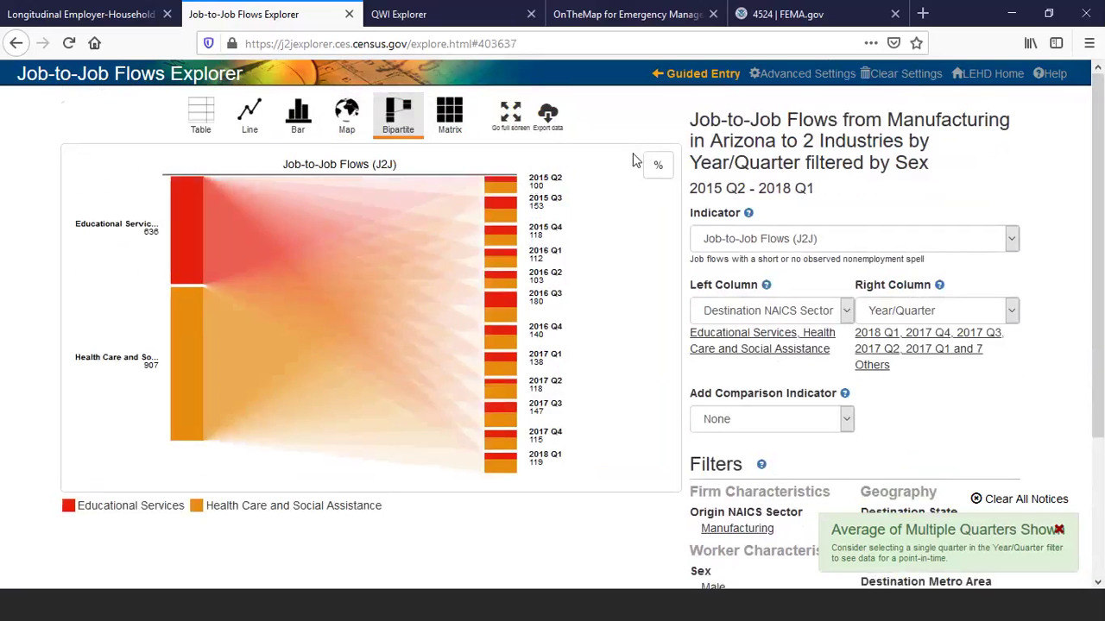
click(1014, 315)
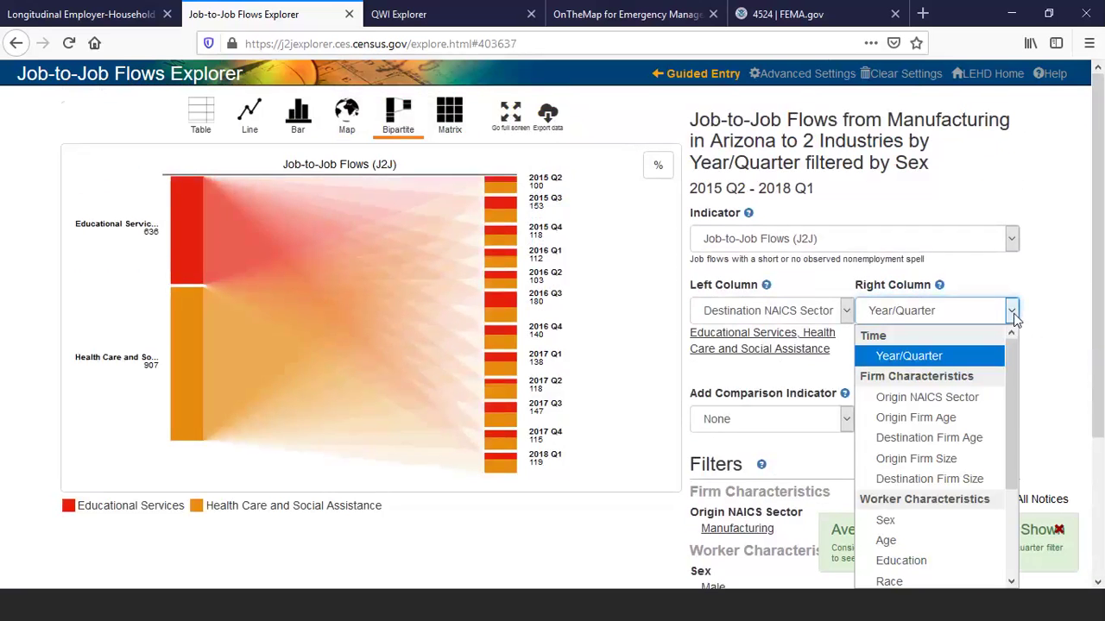
click(961, 405)
click(939, 368)
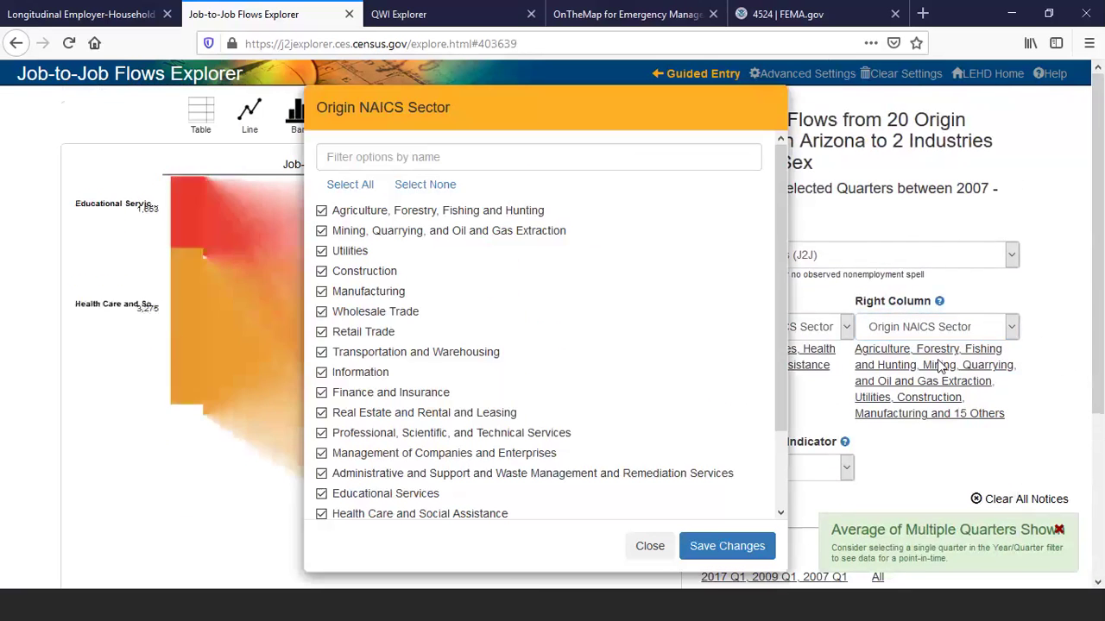
click(443, 187)
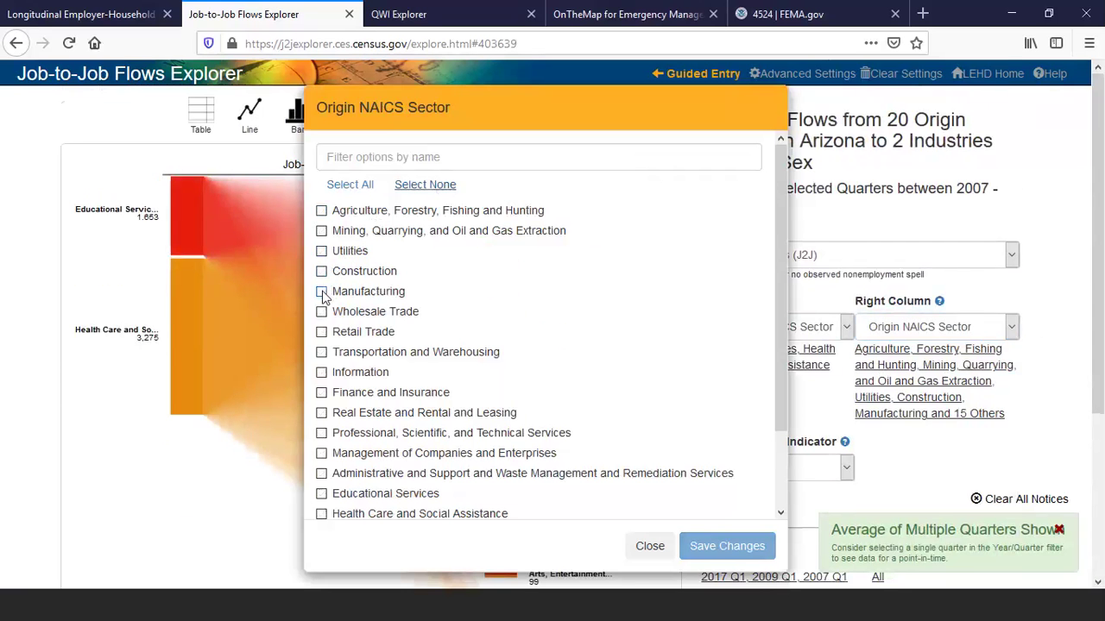
click(321, 293)
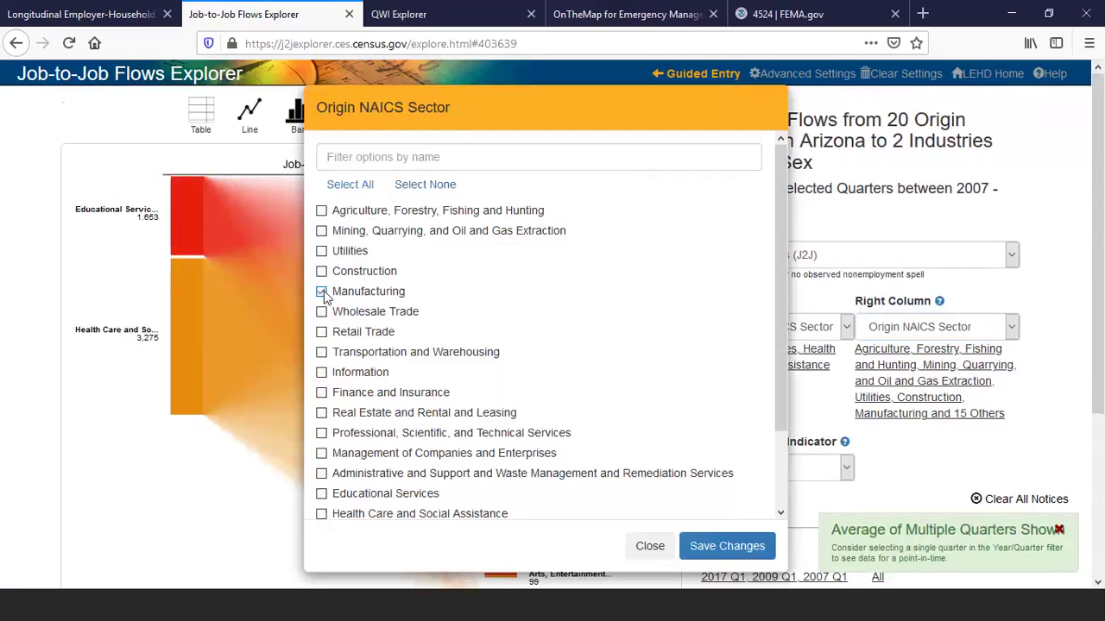
click(734, 557)
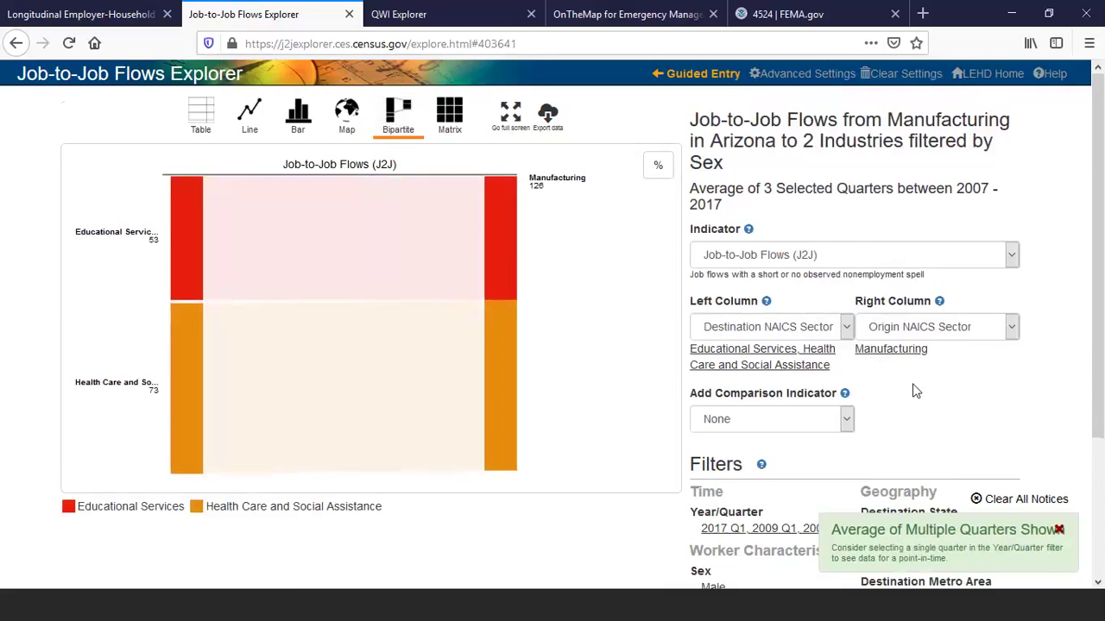
Set the right column to Year/Quarter and clear all quarters in the grid
click(1011, 329)
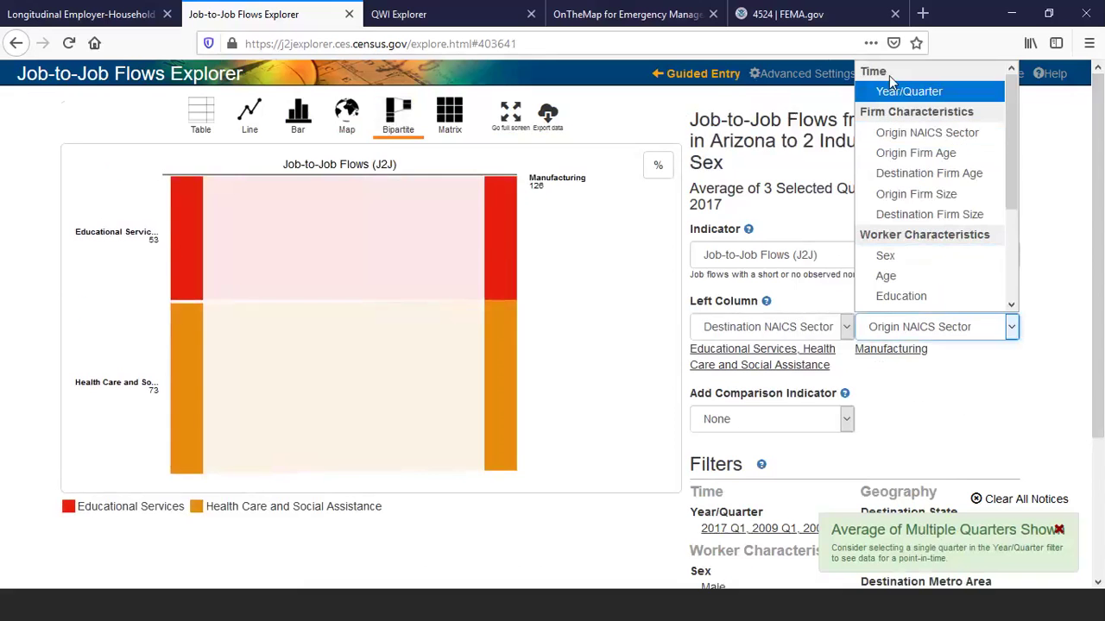
click(895, 95)
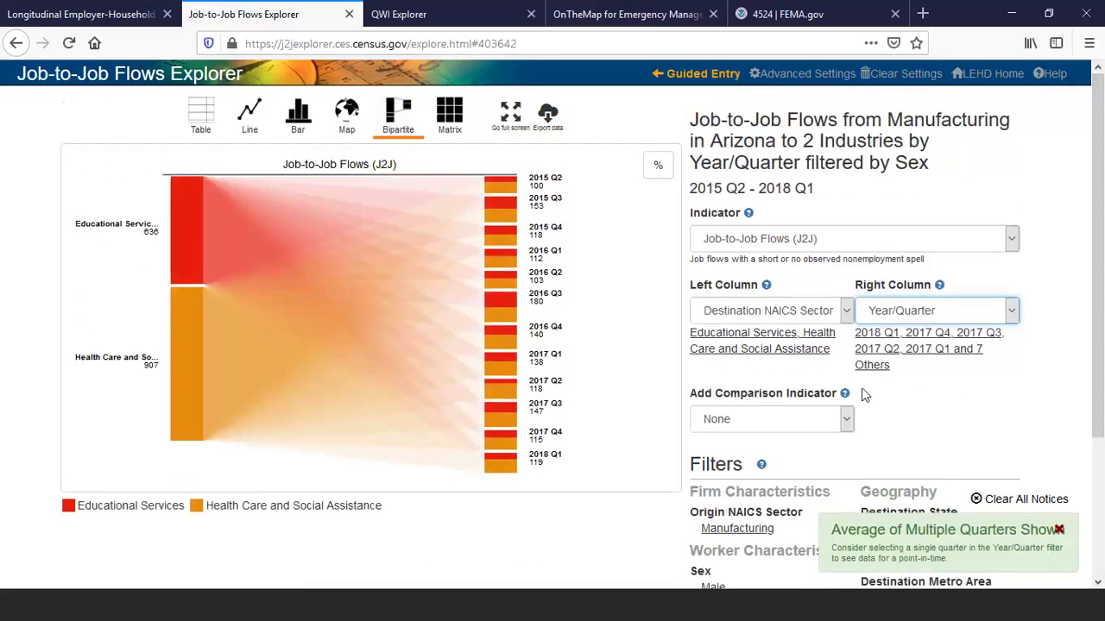
click(889, 355)
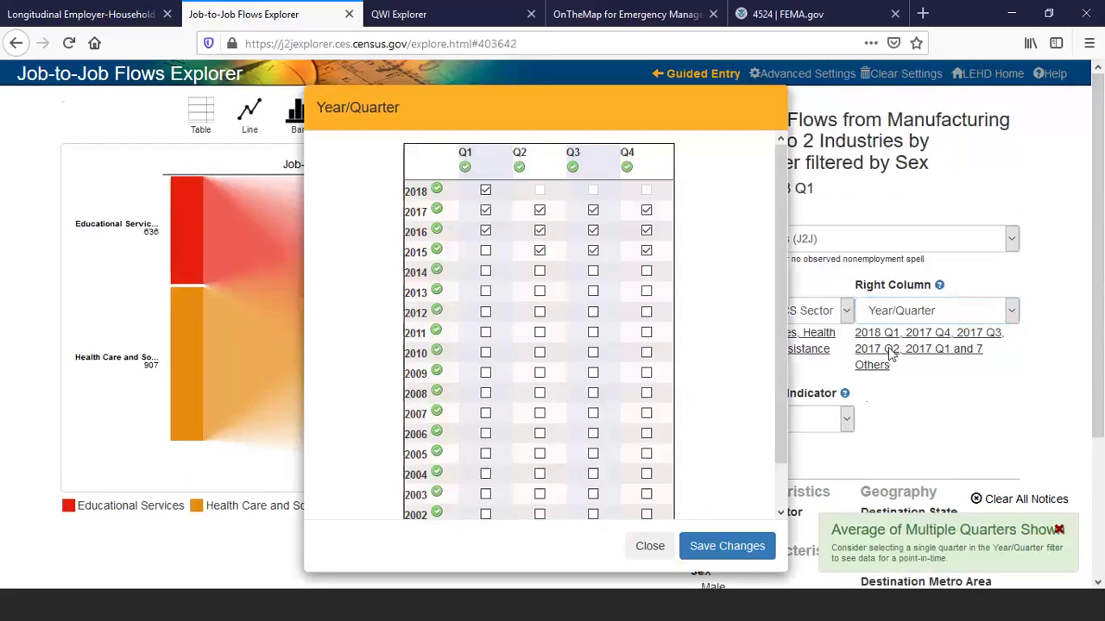
click(465, 168)
click(465, 168)
click(520, 168)
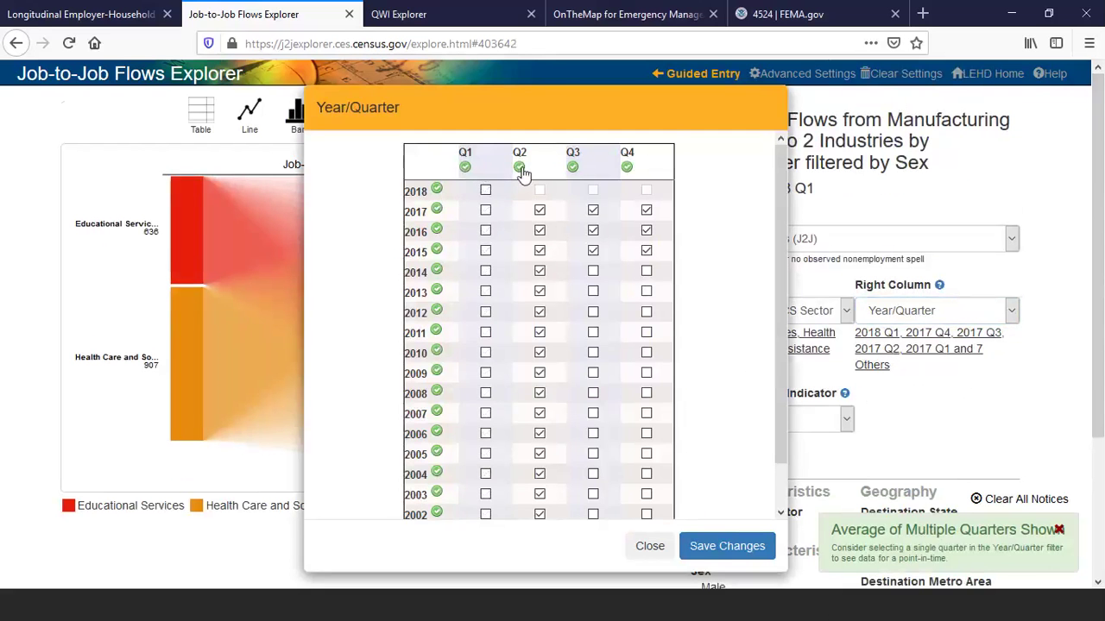
click(520, 168)
click(572, 168)
click(572, 167)
click(628, 171)
click(628, 171)
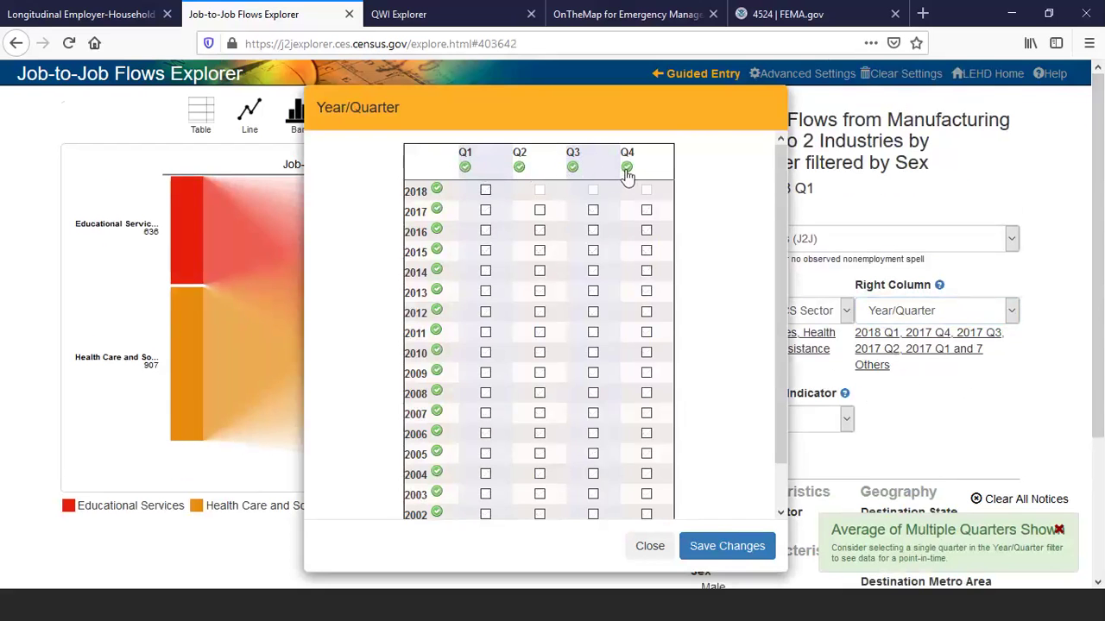
Select 2007 Q1, 2009 Q1 and 2017 Q1 and show flows as percentages
click(485, 211)
click(486, 413)
click(722, 545)
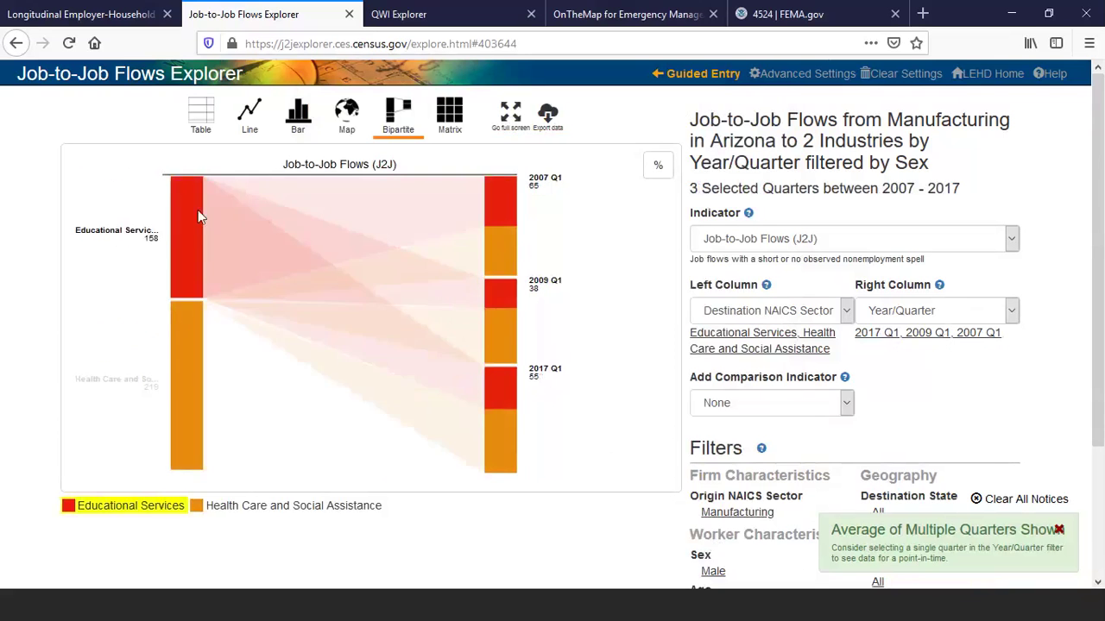
click(658, 169)
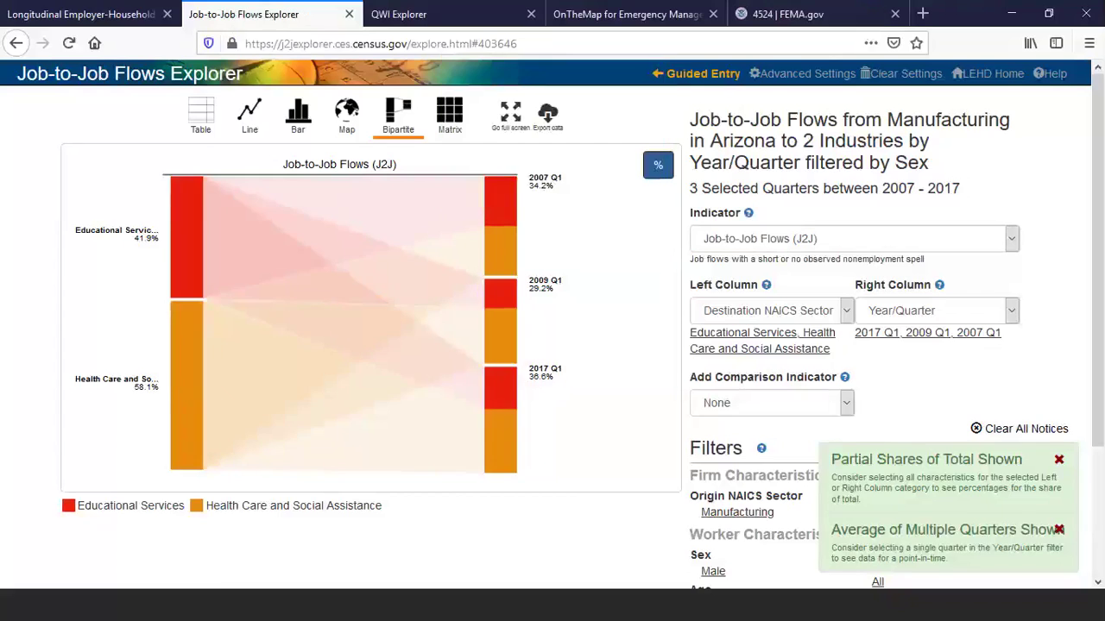
Return to the LEHD home page and launch the PSEO Explorer application
click(59, 19)
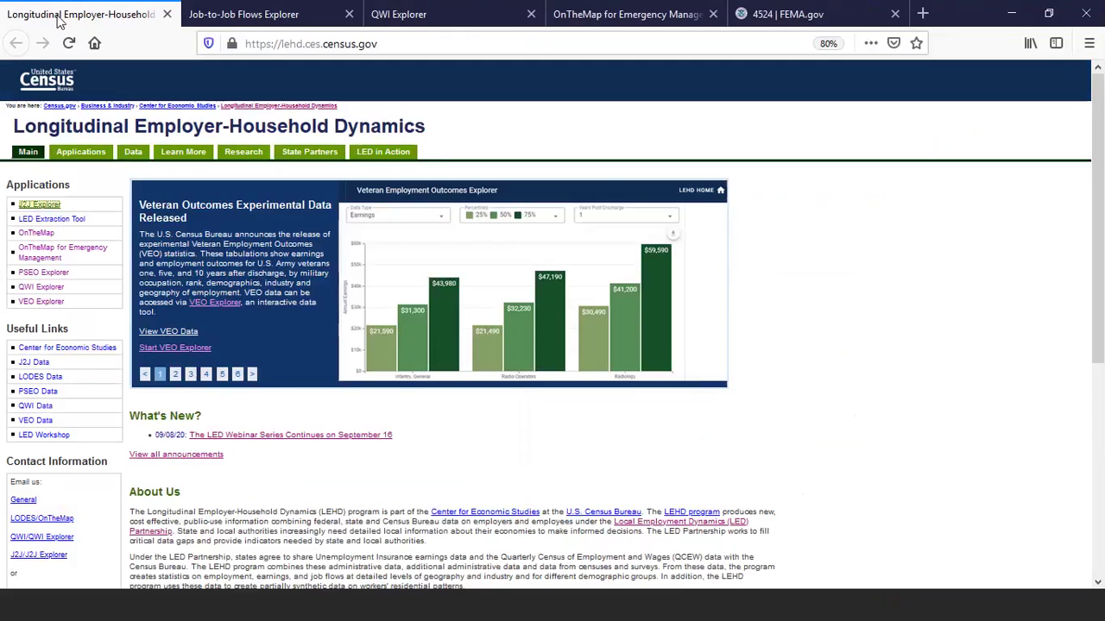
click(43, 273)
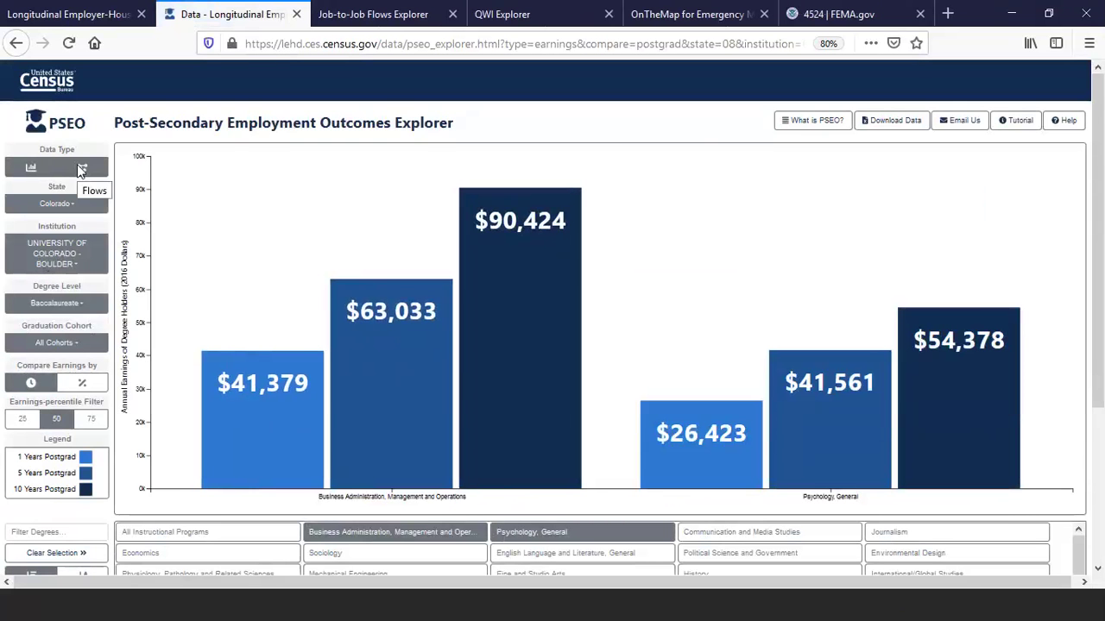
Switch PSEO Explorer from earnings to Flows and set the state to Michigan
click(78, 169)
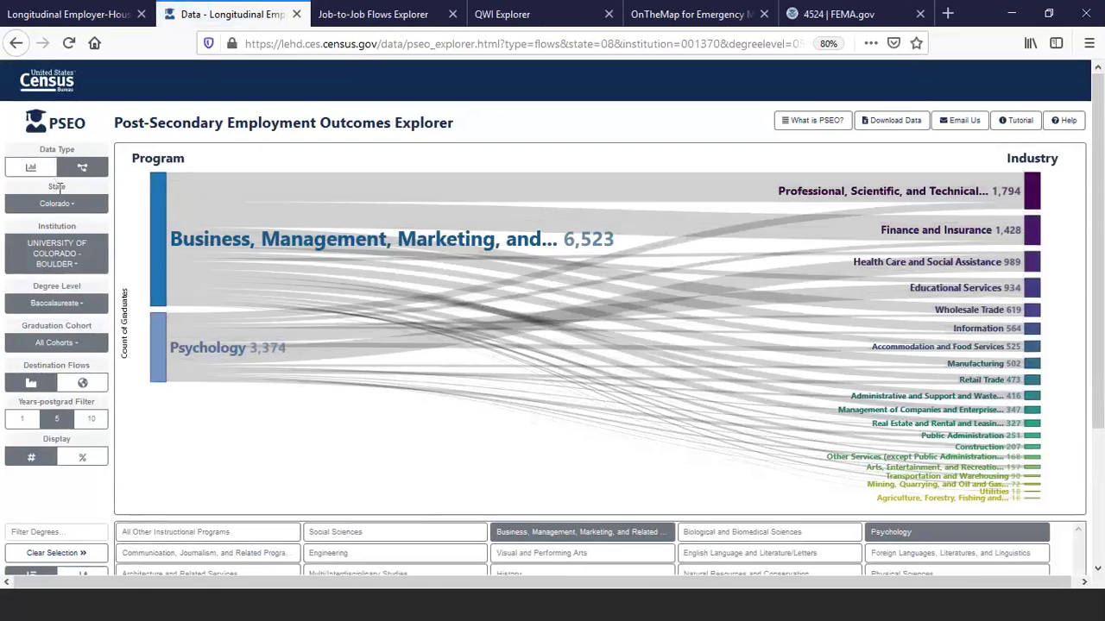
click(73, 204)
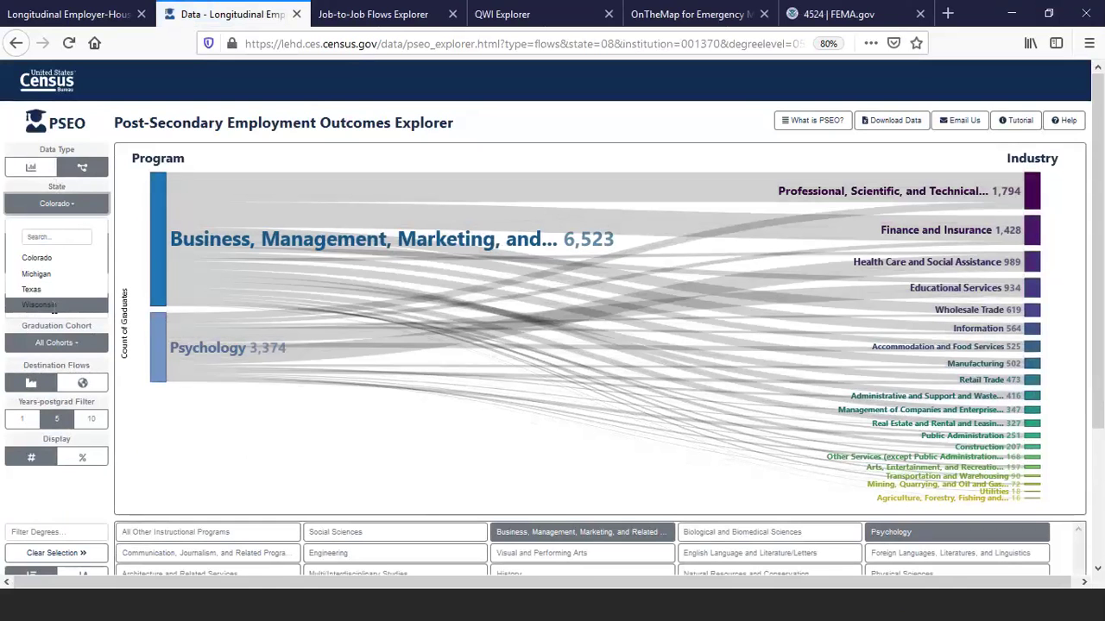
click(43, 274)
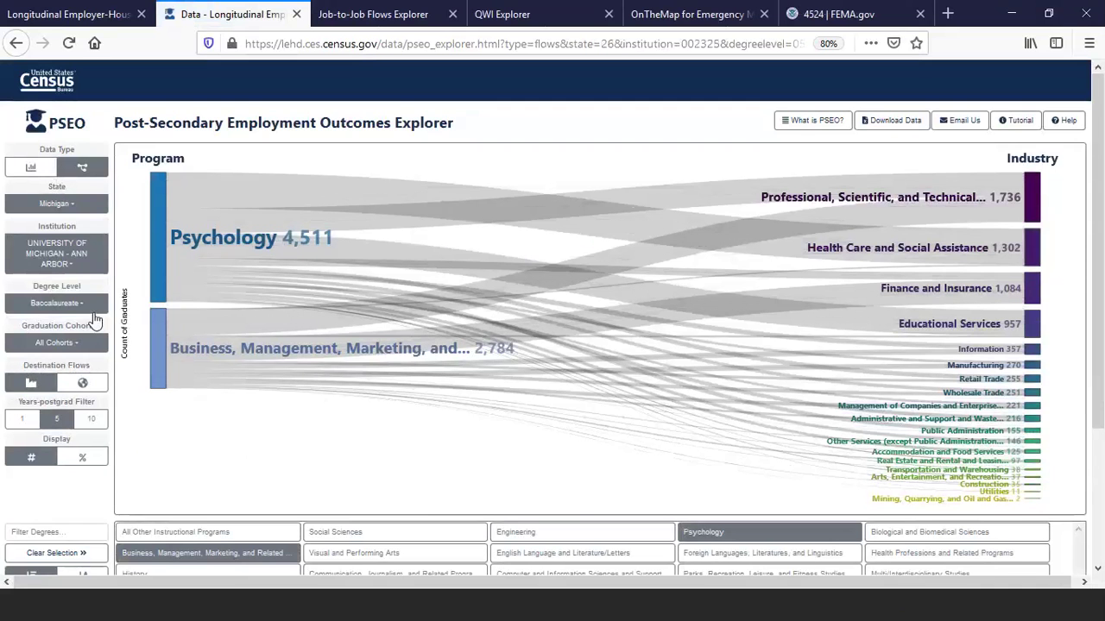
Add geographic destinations, filter to 10 years post-graduation, and display flows as percentages
click(83, 385)
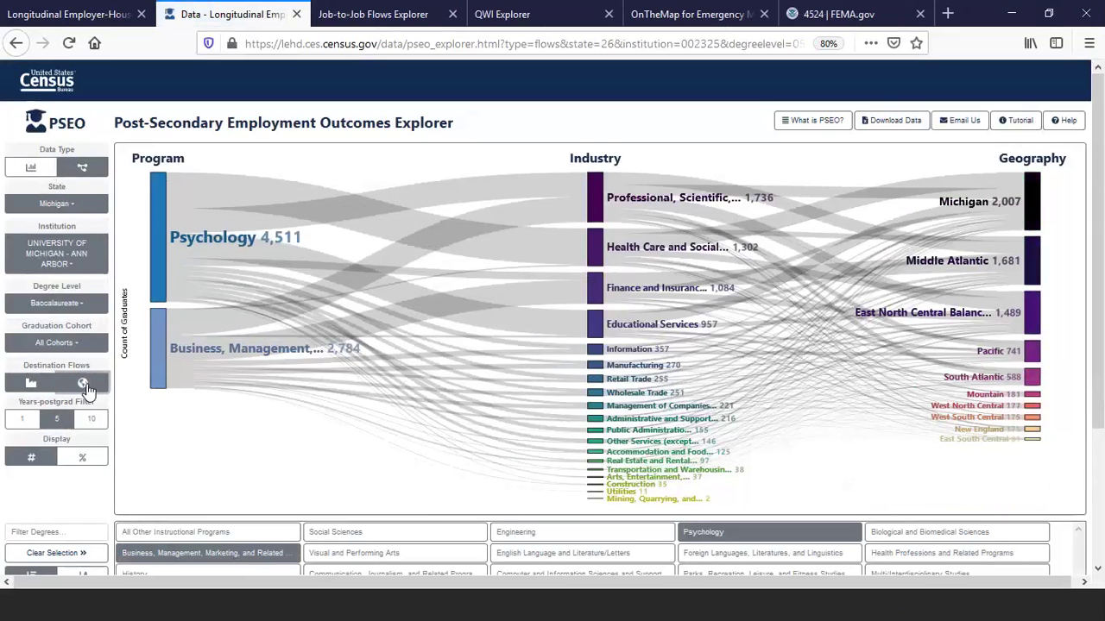
click(91, 421)
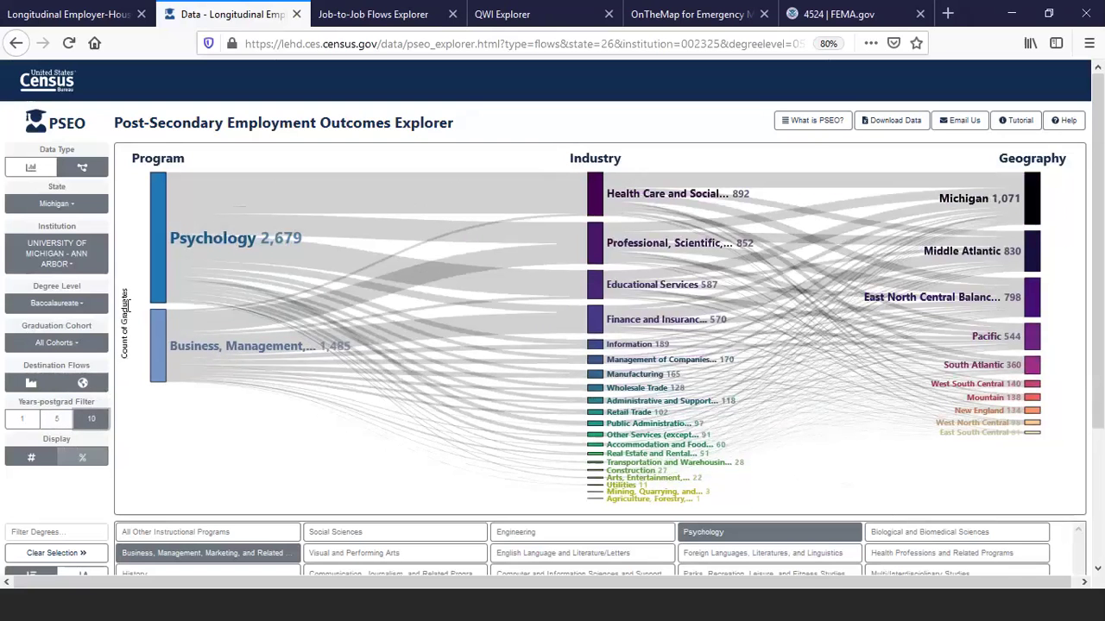
click(94, 464)
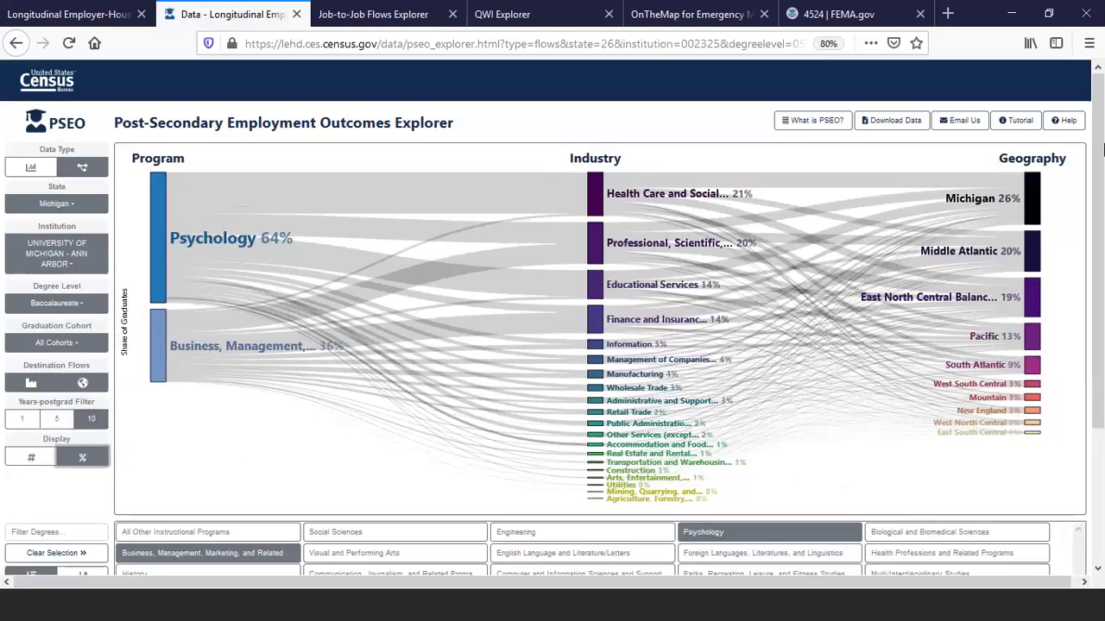
drag(1102, 123, 1102, 271)
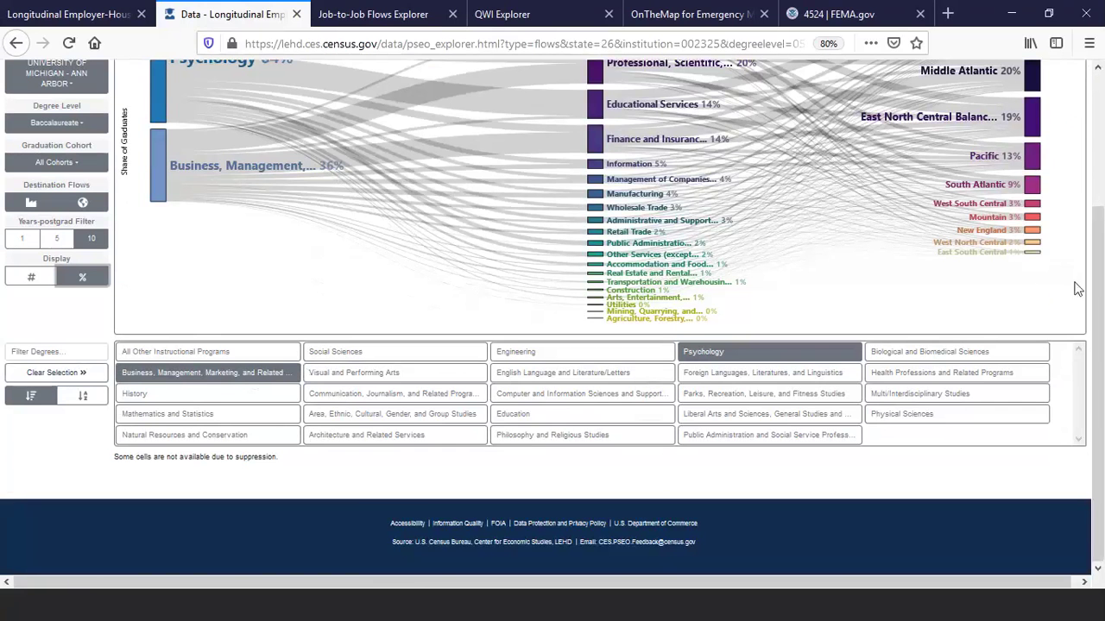
mouse_move(1102, 285)
mouse_down()
mouse_move(1086, 224)
mouse_move(1093, 283)
mouse_up()
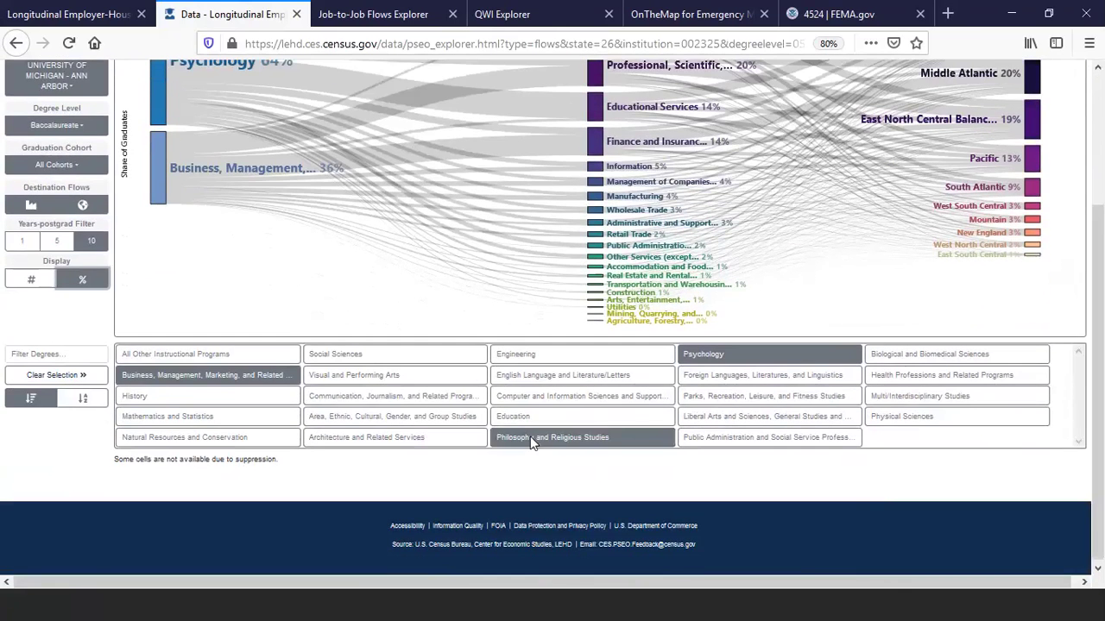
Replace the programs with English Language and Literature/Letters and filter to Educational Services
click(63, 380)
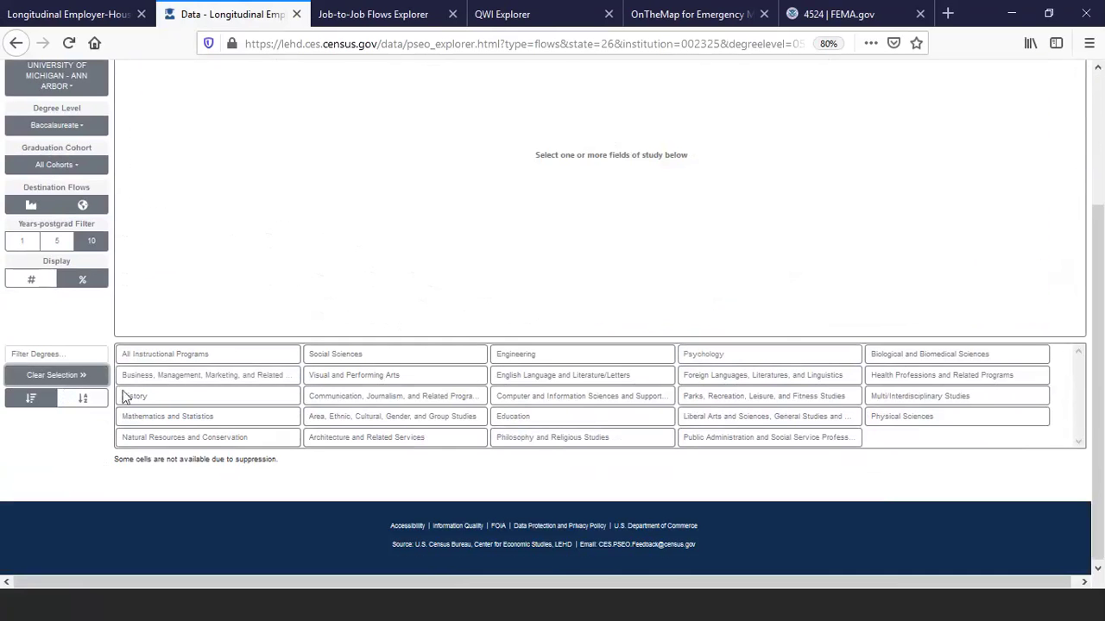
click(556, 384)
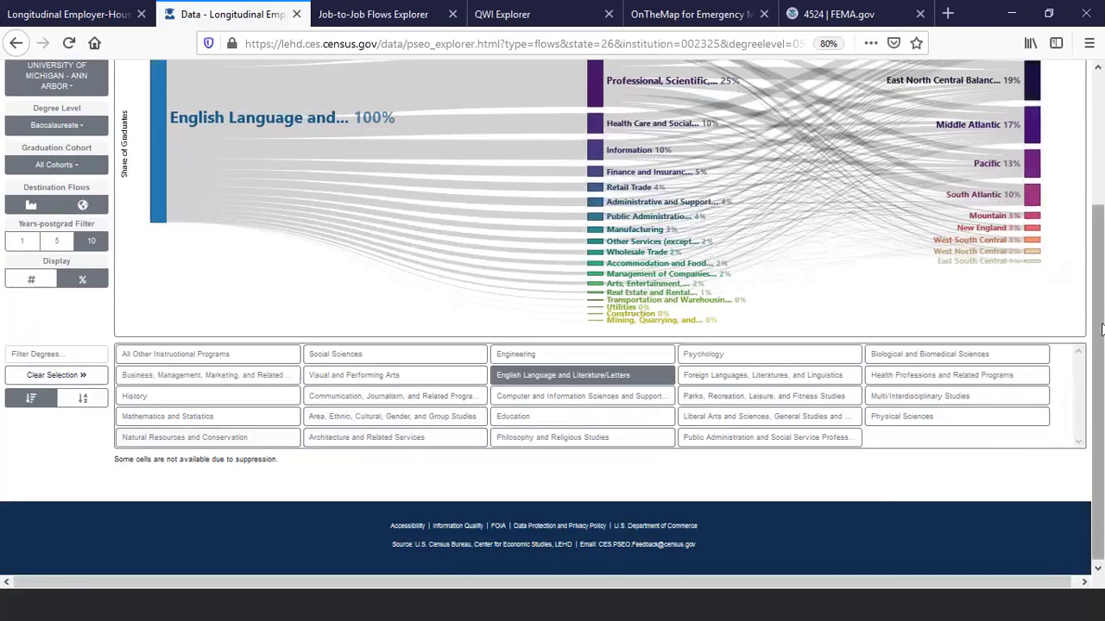
drag(1096, 328, 1095, 223)
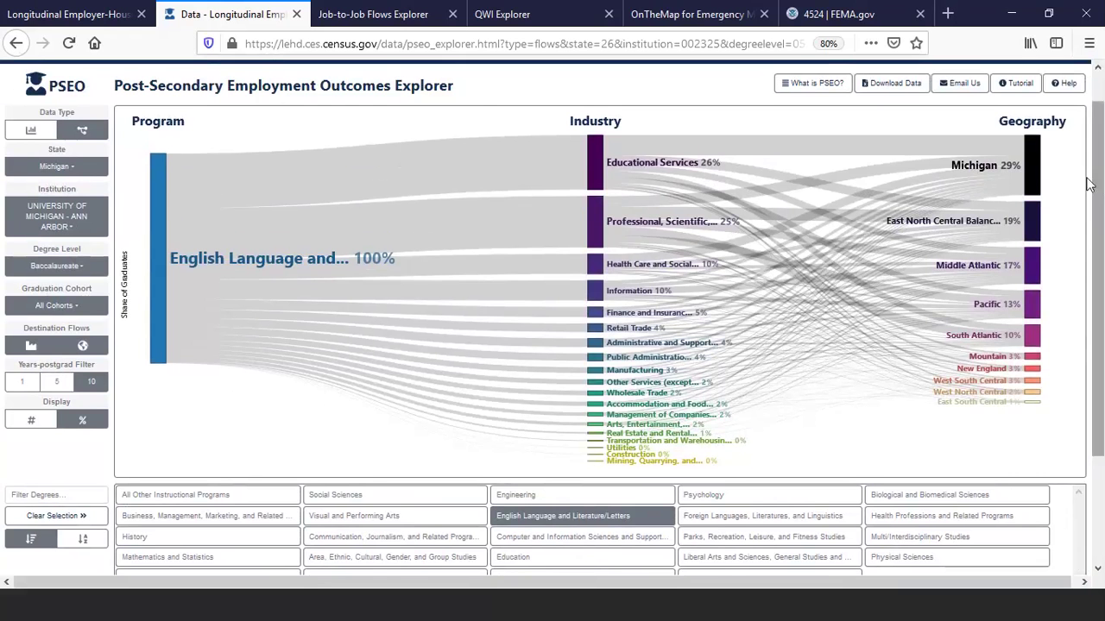
mouse_move(1019, 171)
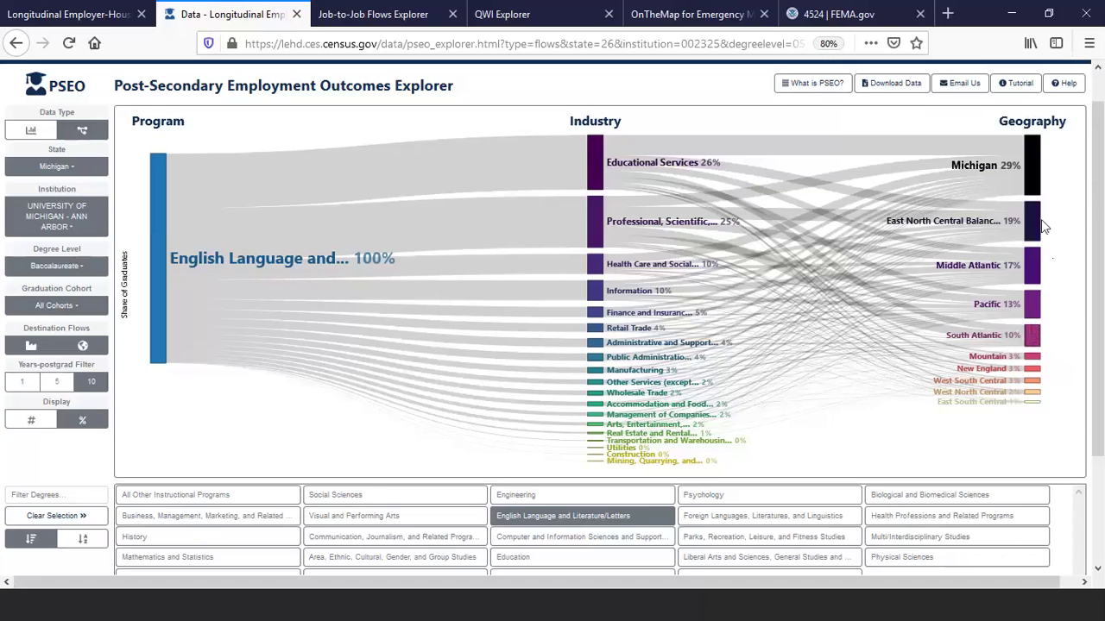
click(600, 170)
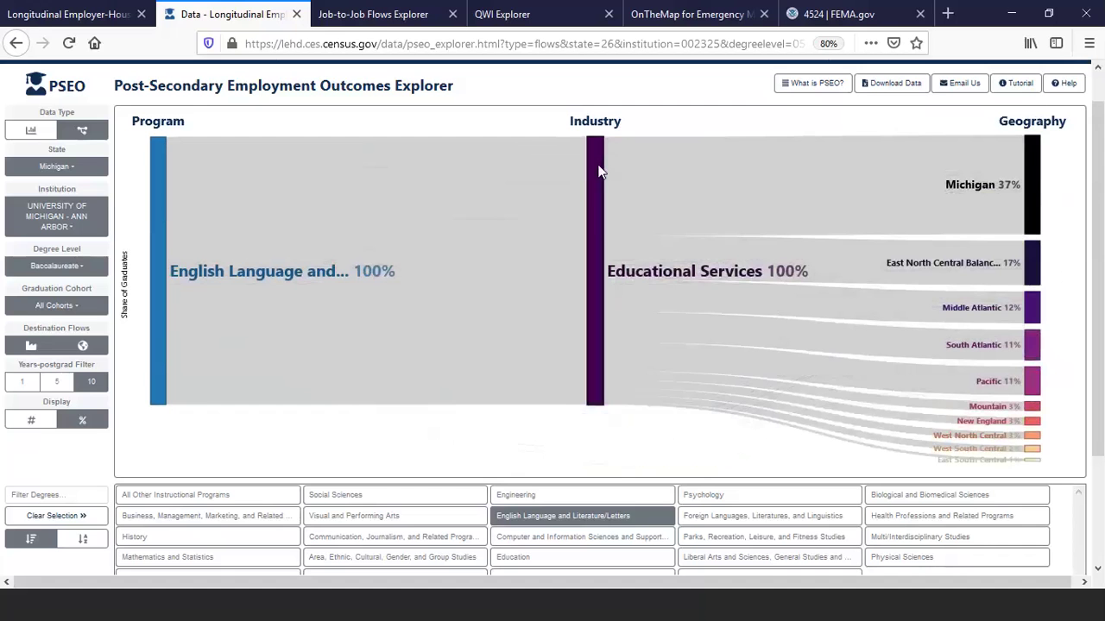
Filter the flows to Michigan, then go back to the previous Social Sciences percentage view
click(1036, 186)
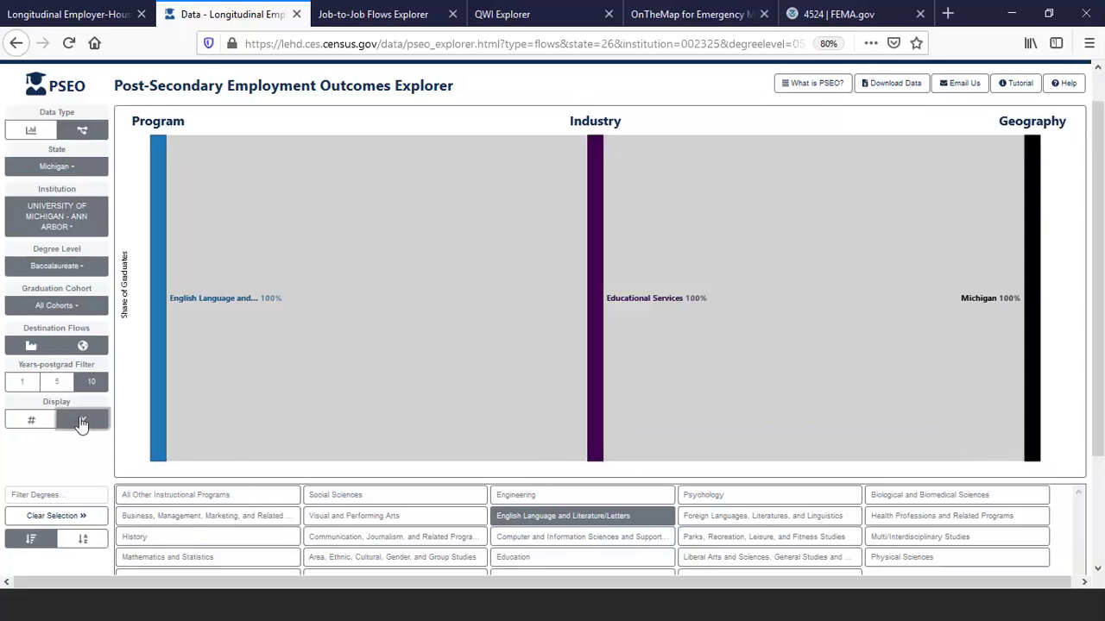
scroll(19, 43, down, 3)
click(18, 44)
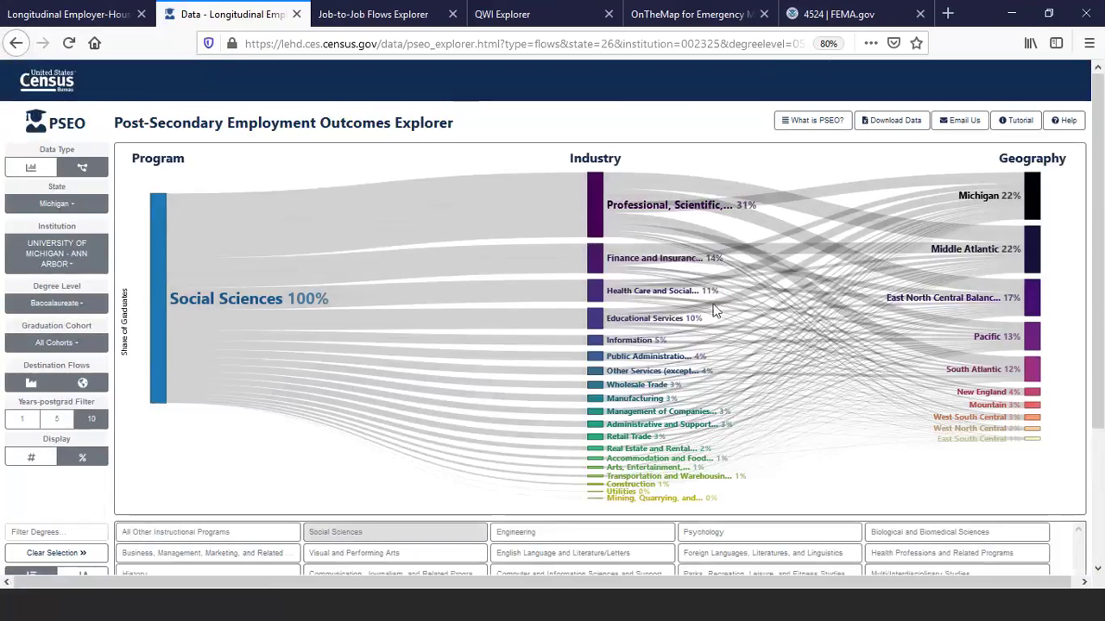
Keep only Michigan-bound Social Sciences flows, then advance the slideshow to slide 18, Veteran's Employment Outcome
click(1034, 196)
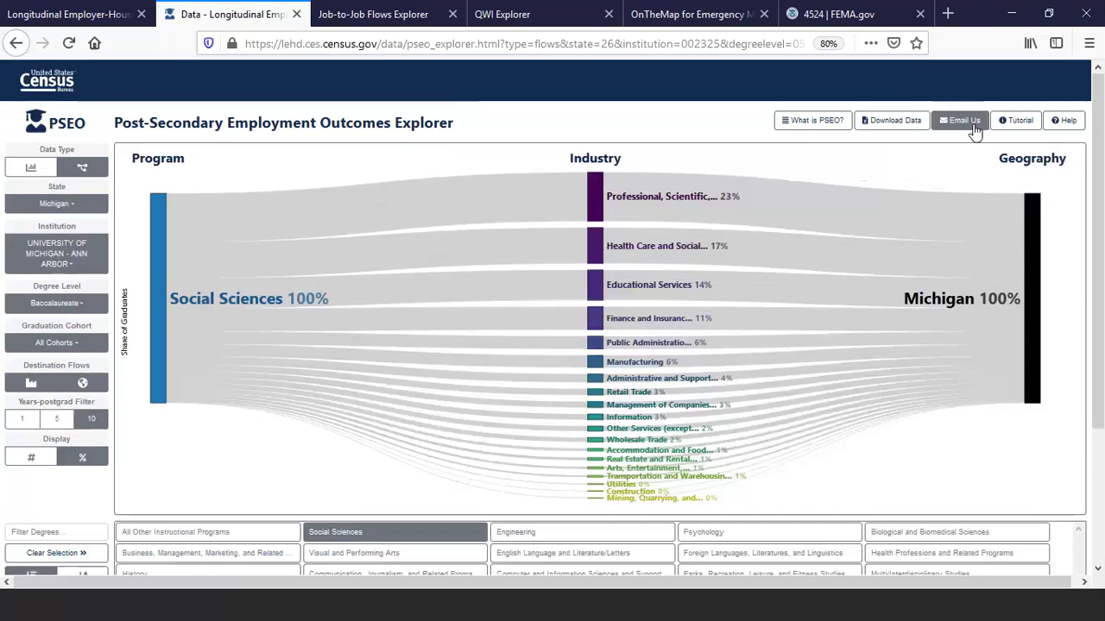
click(1019, 122)
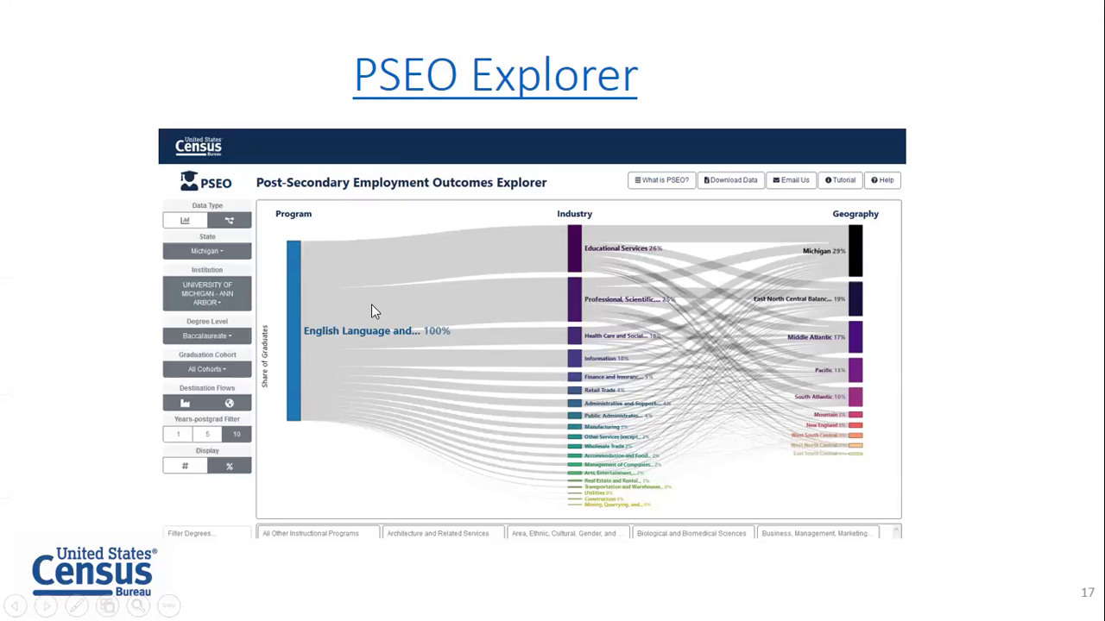
key(Right)
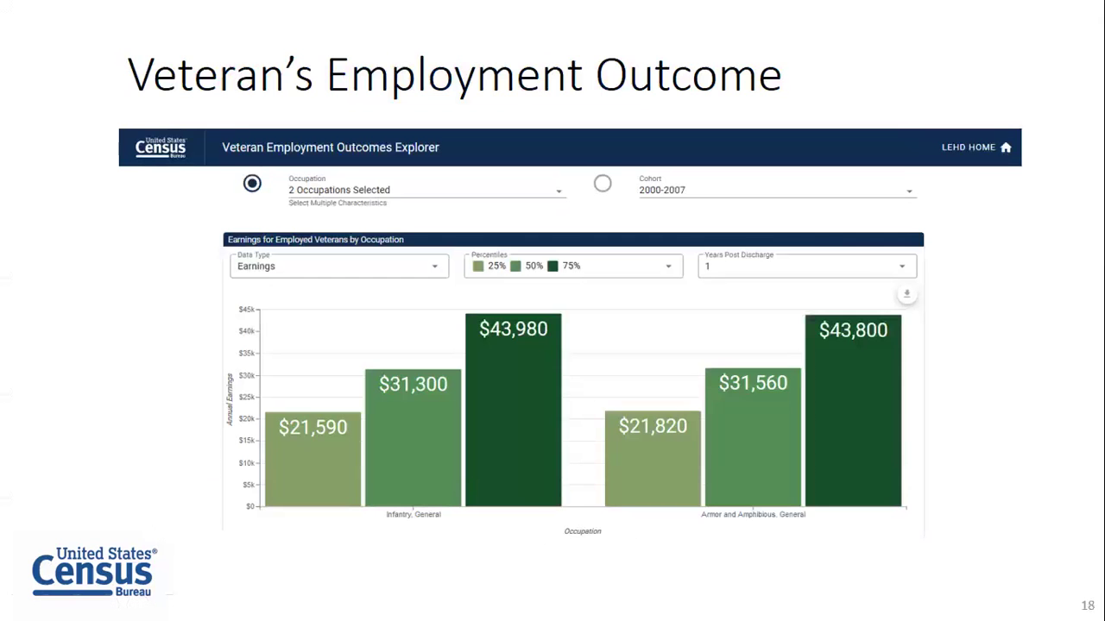